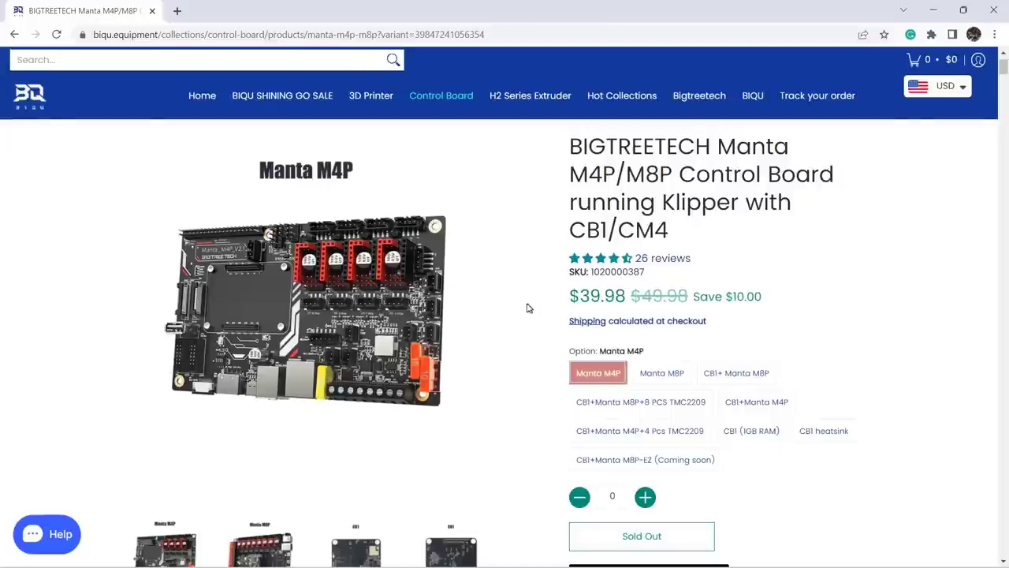
Compare the Manta M4P, Manta M8P and CB1 bundle options, ending on the $78.68 CB1 + Manta M8P bundle
left_click(659, 375)
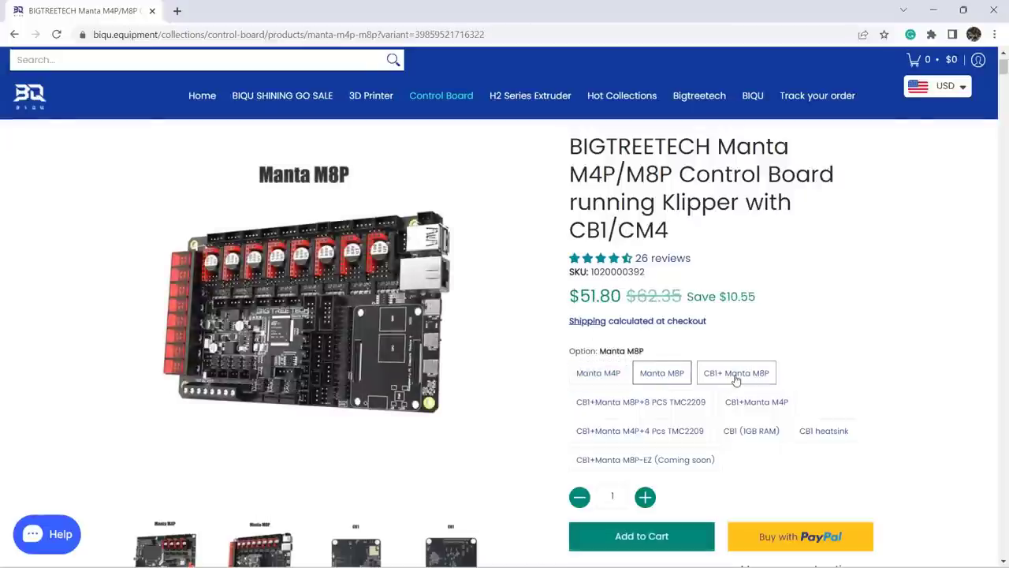
left_click(736, 377)
left_click(678, 402)
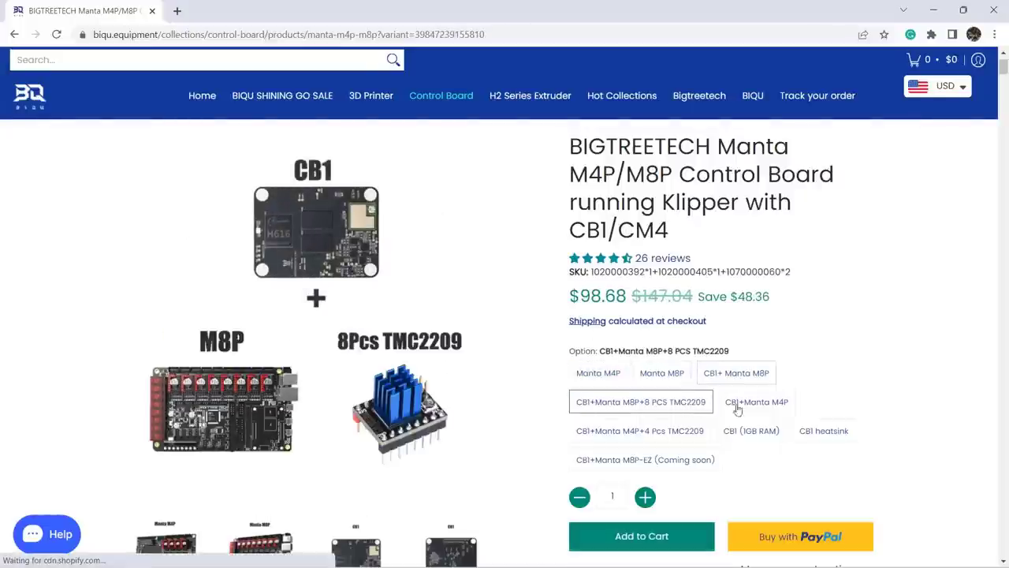
left_click(756, 404)
left_click(599, 373)
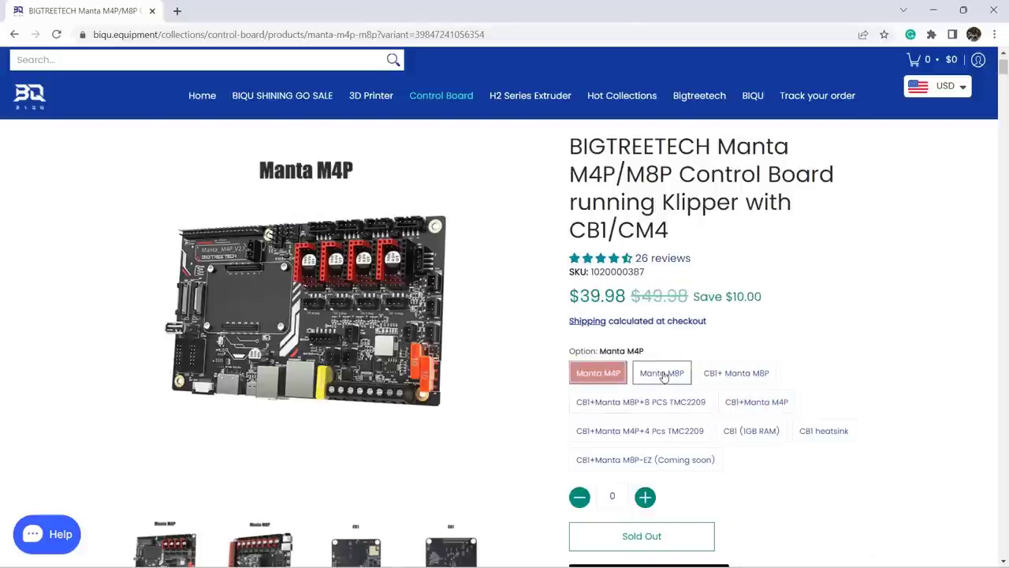
left_click(662, 373)
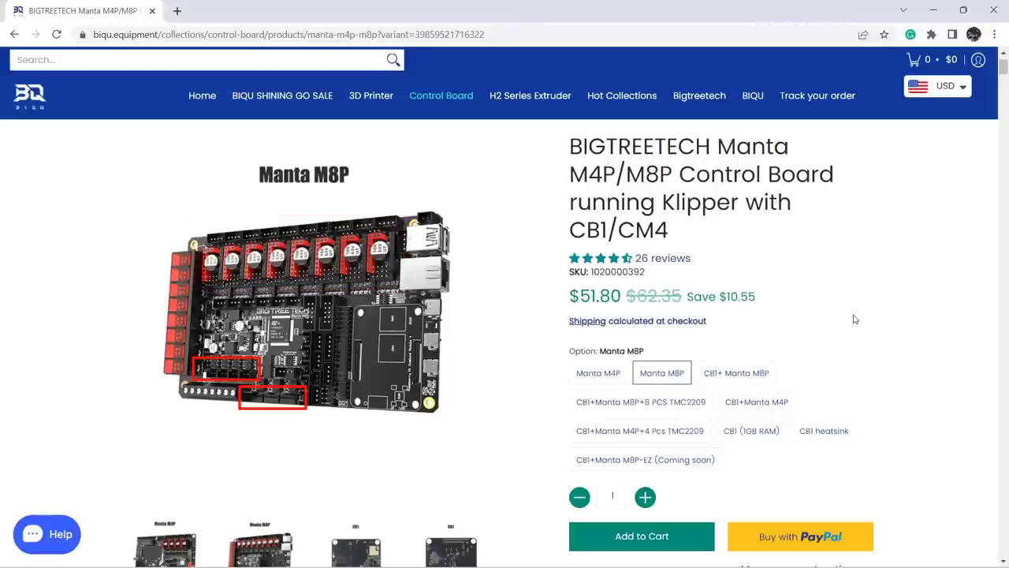
left_click(591, 373)
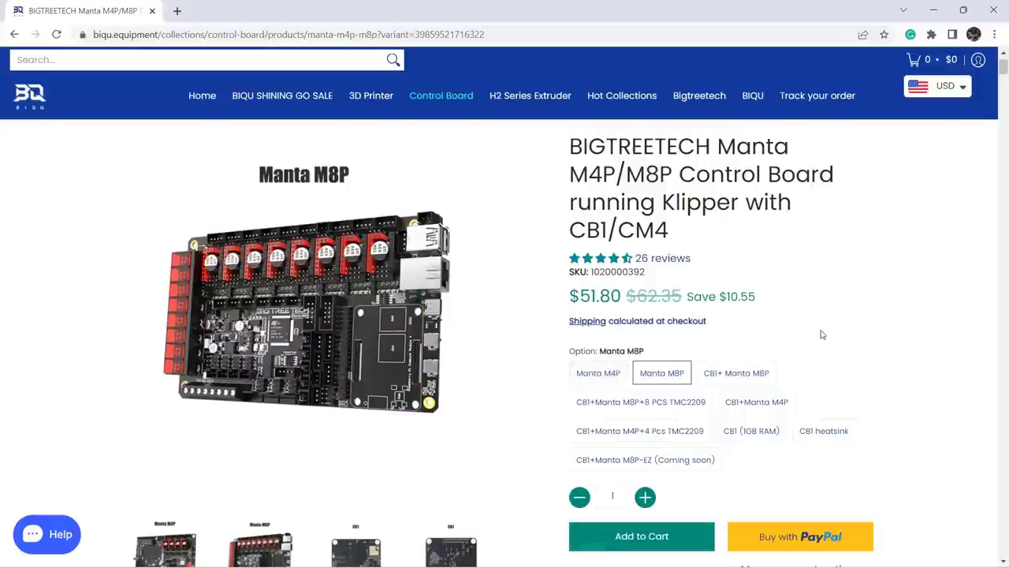
left_click(767, 367)
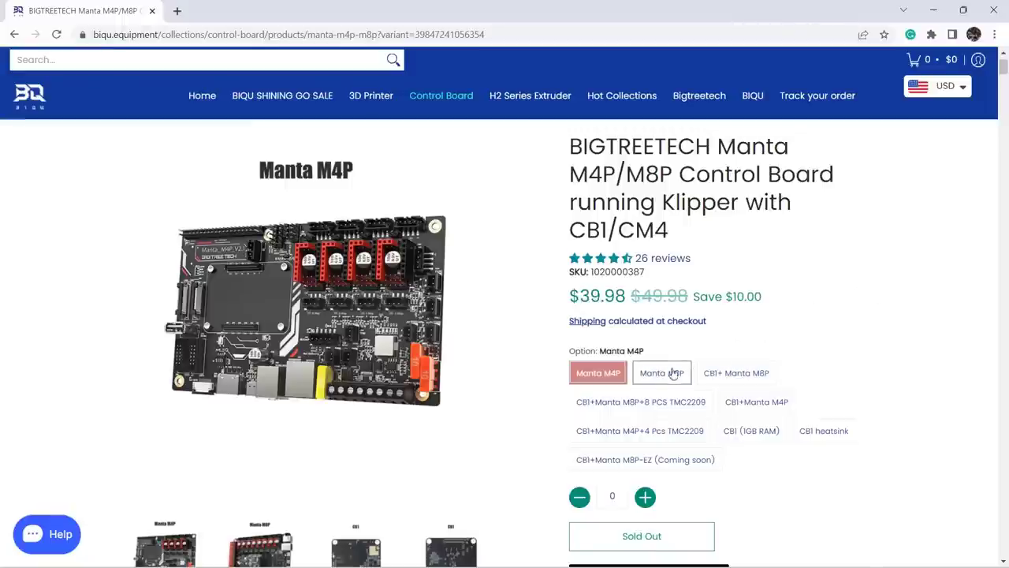
Review the Manta M8P, CB1+M8P, CB1+M4P, four- and eight-TMC2209 bundles and the CB1 heatsink option
left_click(661, 375)
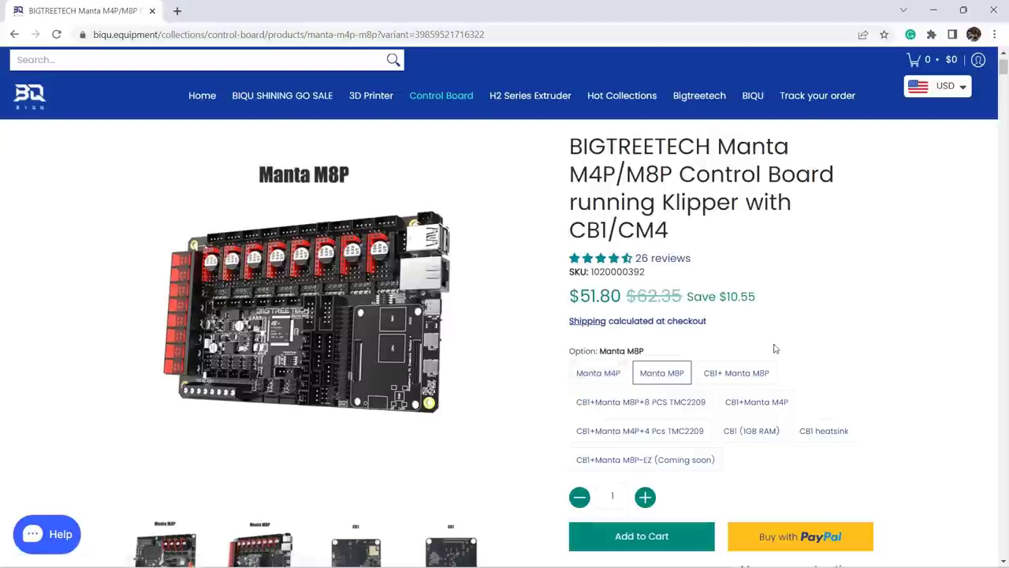
left_click(751, 375)
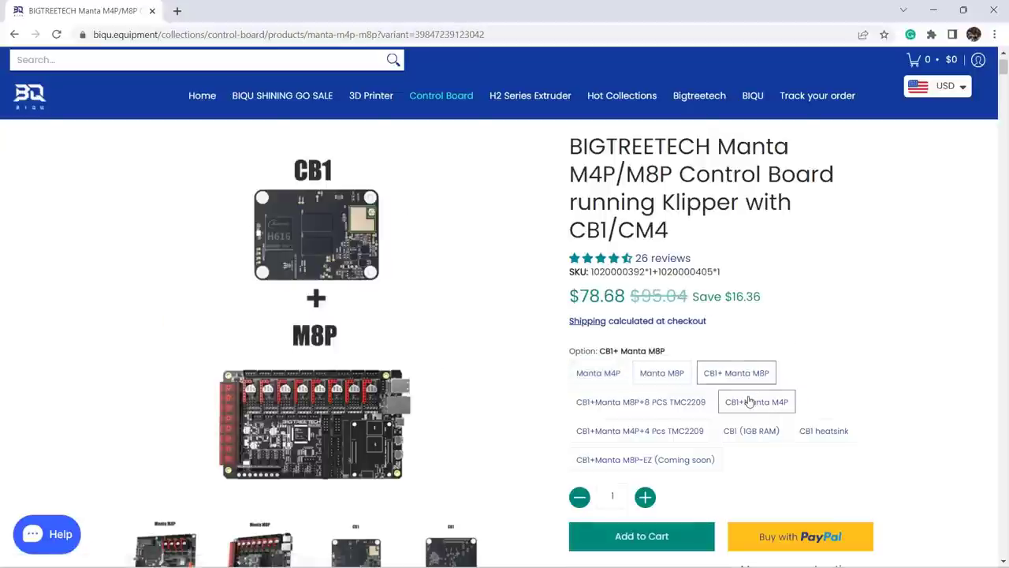
left_click(750, 402)
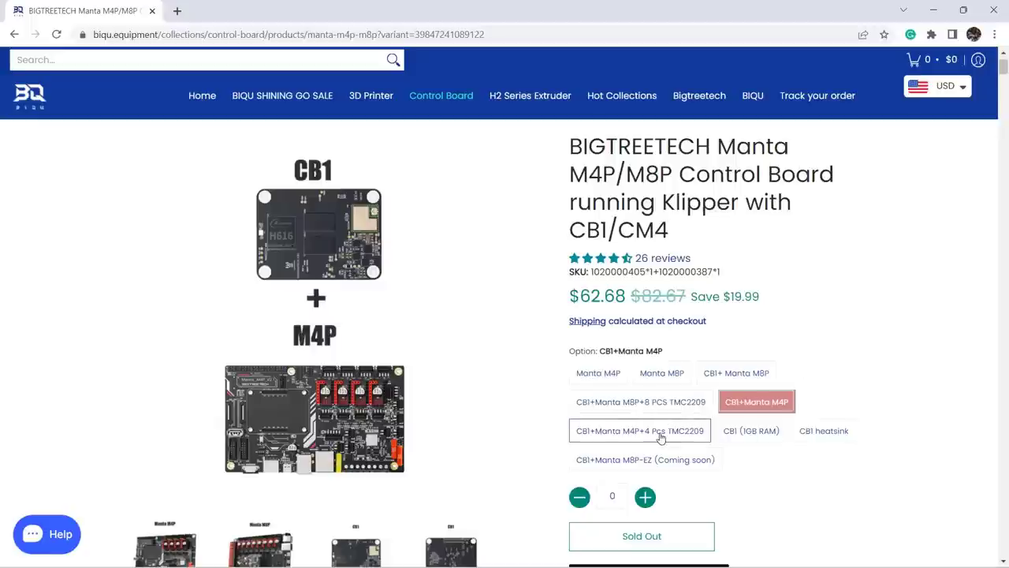
left_click(661, 432)
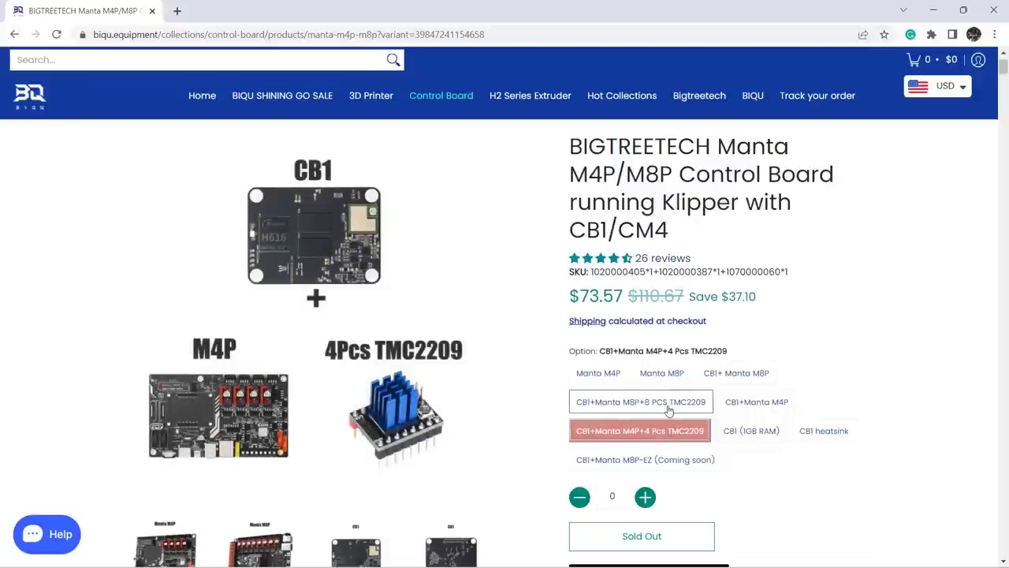
left_click(669, 407)
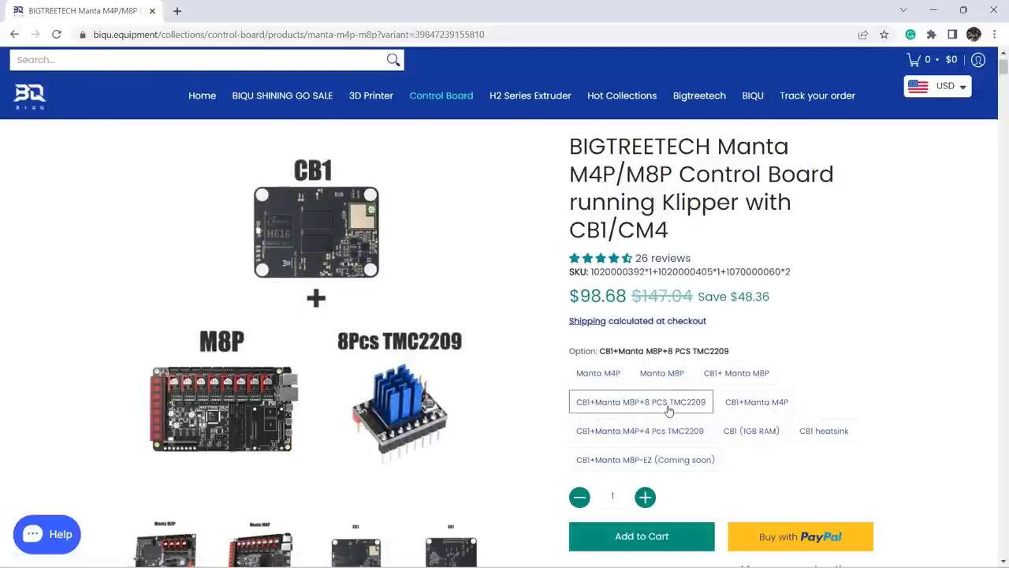
left_click(809, 429)
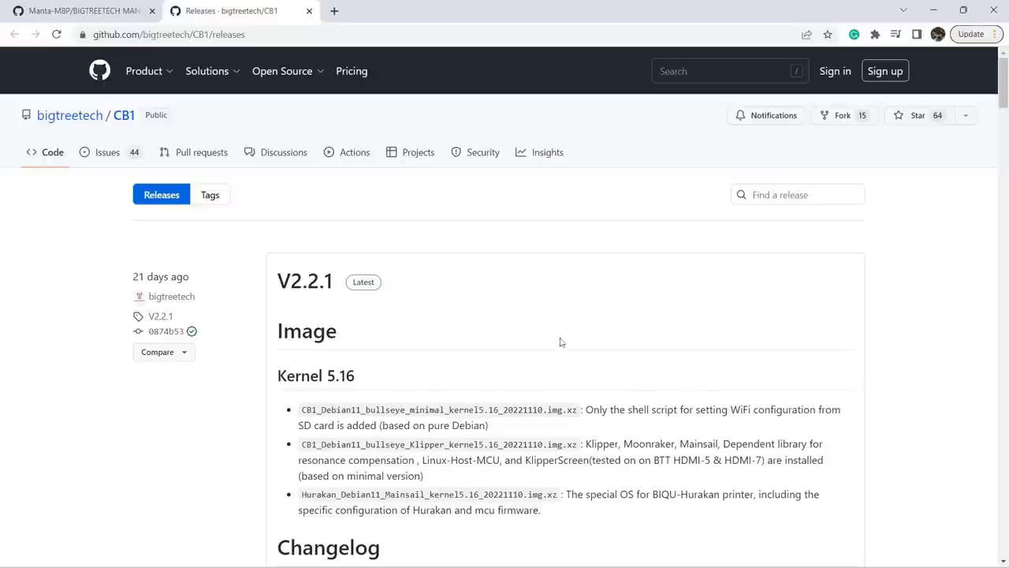
Choose the 15.8 GB Transcend USB drive as the write target for the CB1 Klipper image
scroll(503, 321, "down", 2)
scroll(502, 319, "down", 10)
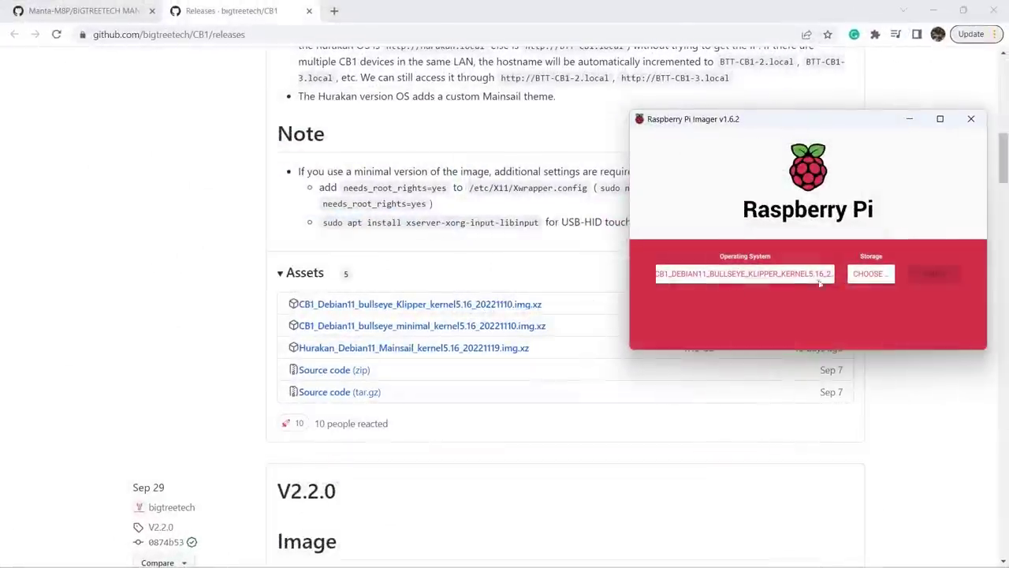
left_click(879, 275)
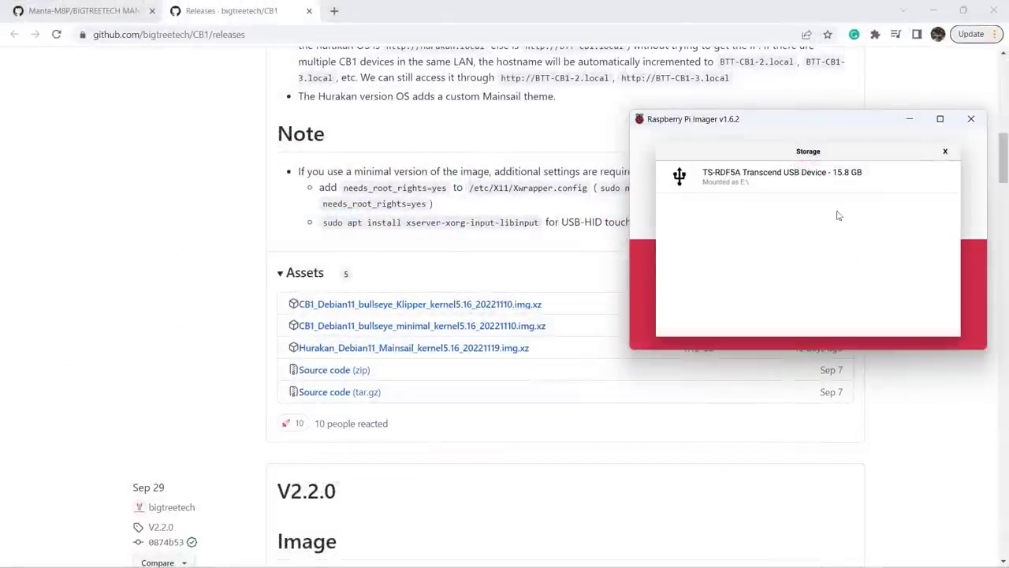
left_click(809, 180)
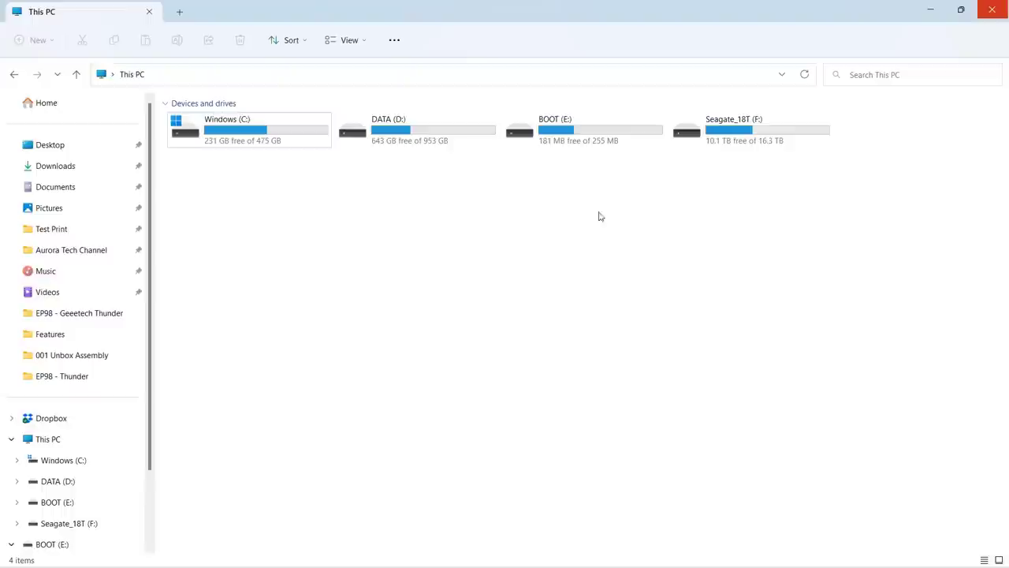
Open system.cfg from the BOOT (E:) drive in Notepad
double_click(581, 131)
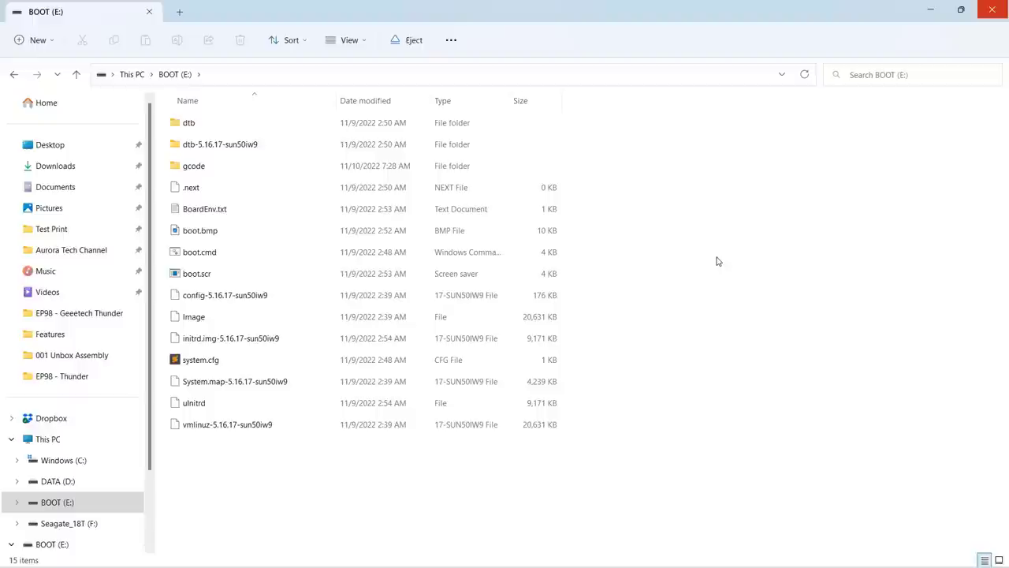
right_click(245, 365)
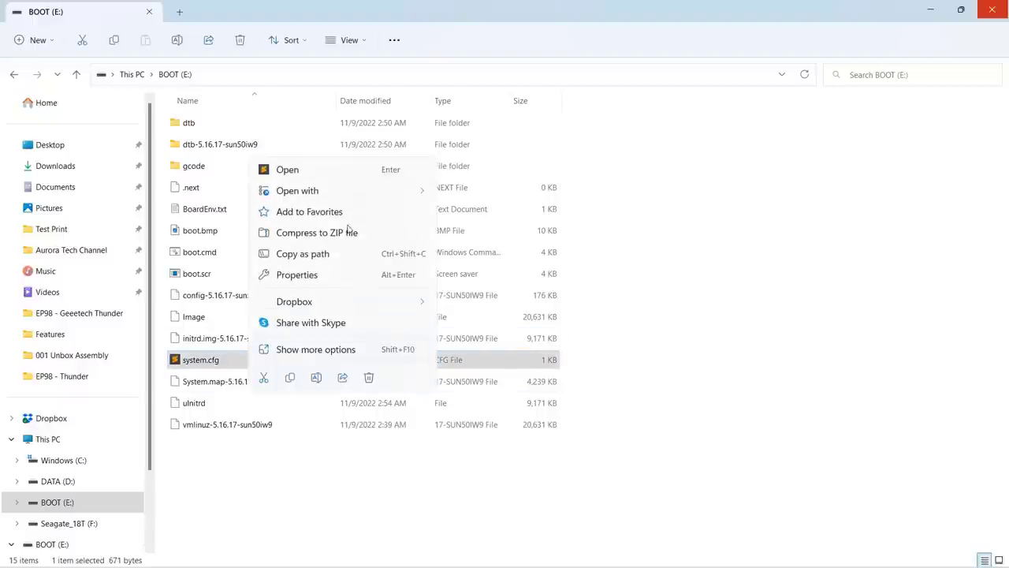
mouse_move(360, 192)
left_click(485, 219)
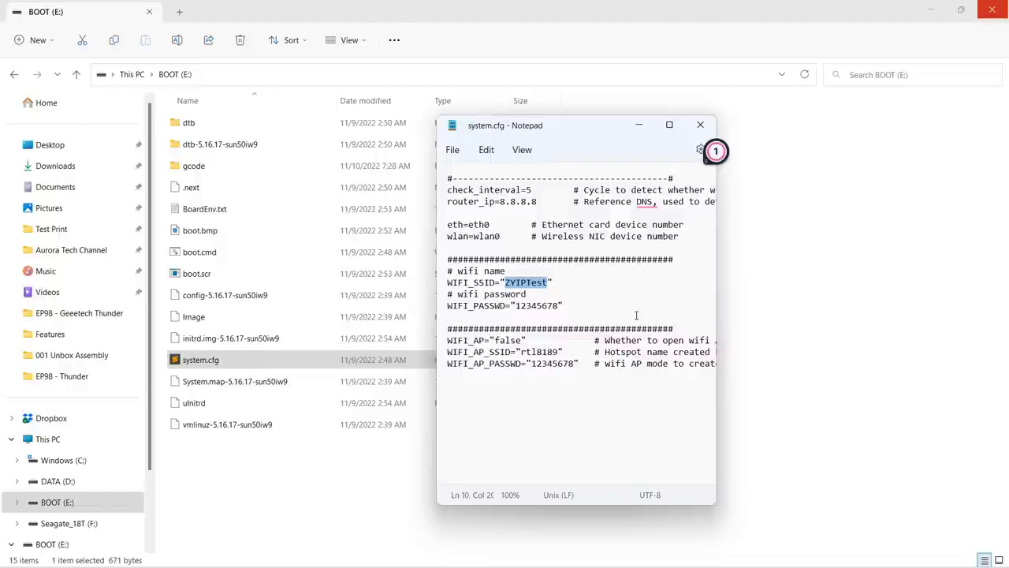
Enter your Wi-Fi network name and password in WIFI_SSID and WIFI_PASSWD, save, and close Notepad
key("ctrl+v")
key("Down")
key("Down")
key("End")
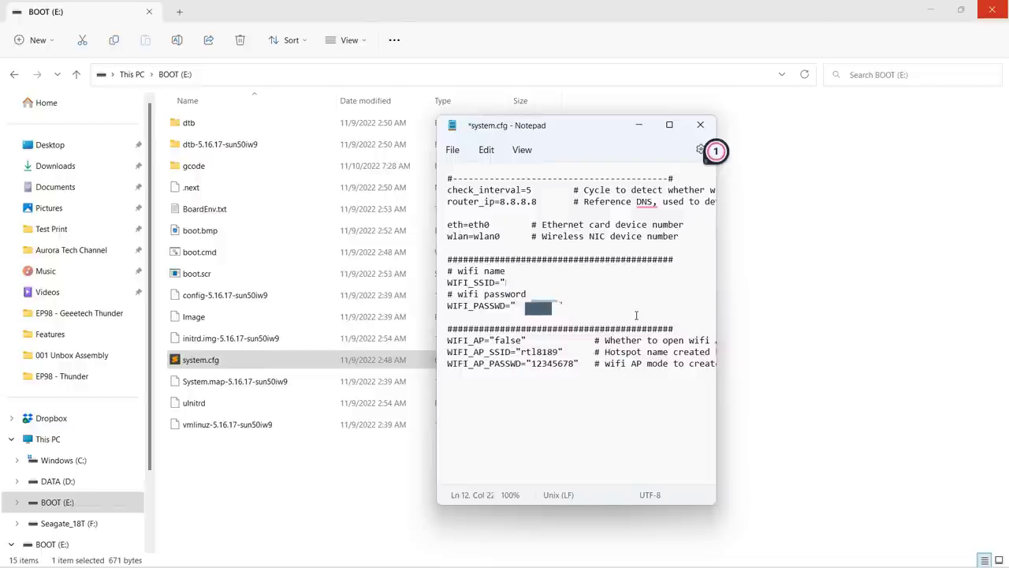
key("ctrl+s")
left_click(453, 149)
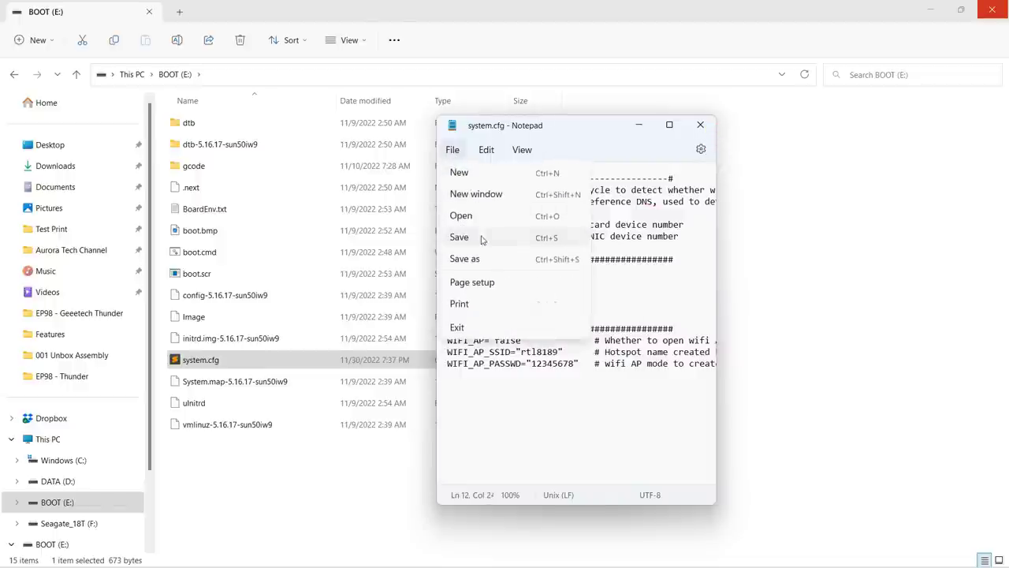
left_click(714, 149)
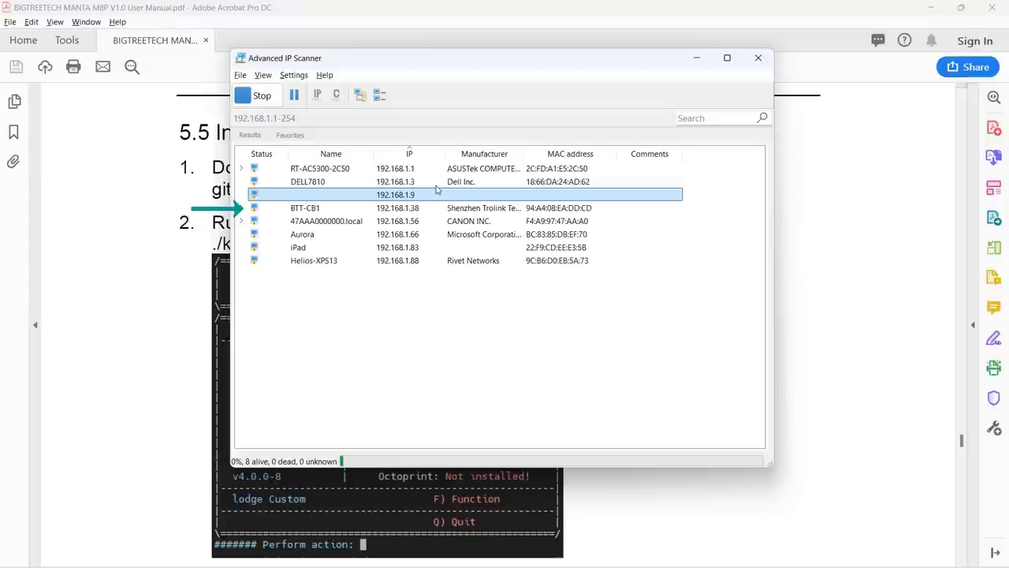
Select the BTT-CB1 entry at 192.168.1.38 in the network scan results
left_click(396, 209)
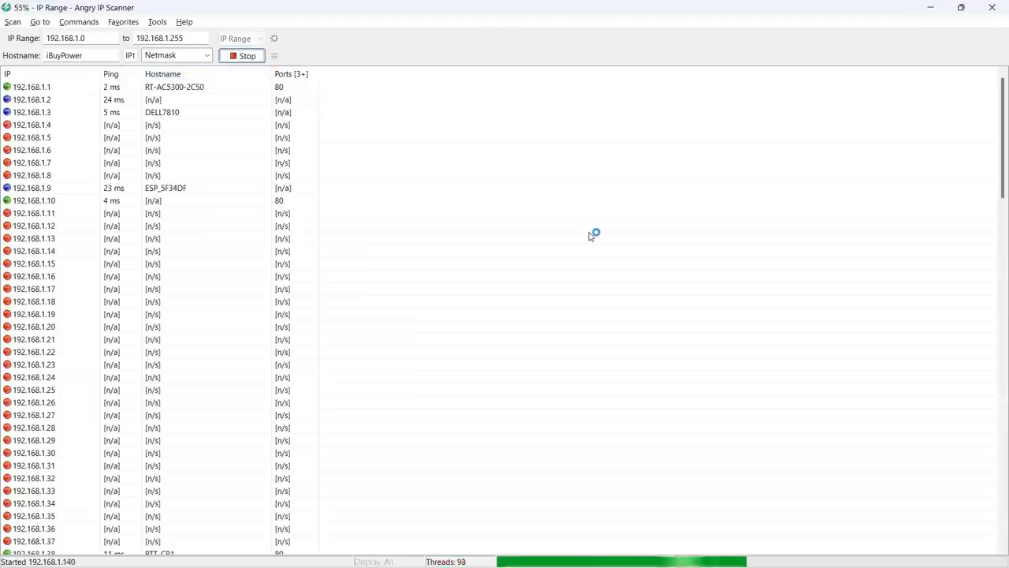
scroll(182, 339, "down", 6)
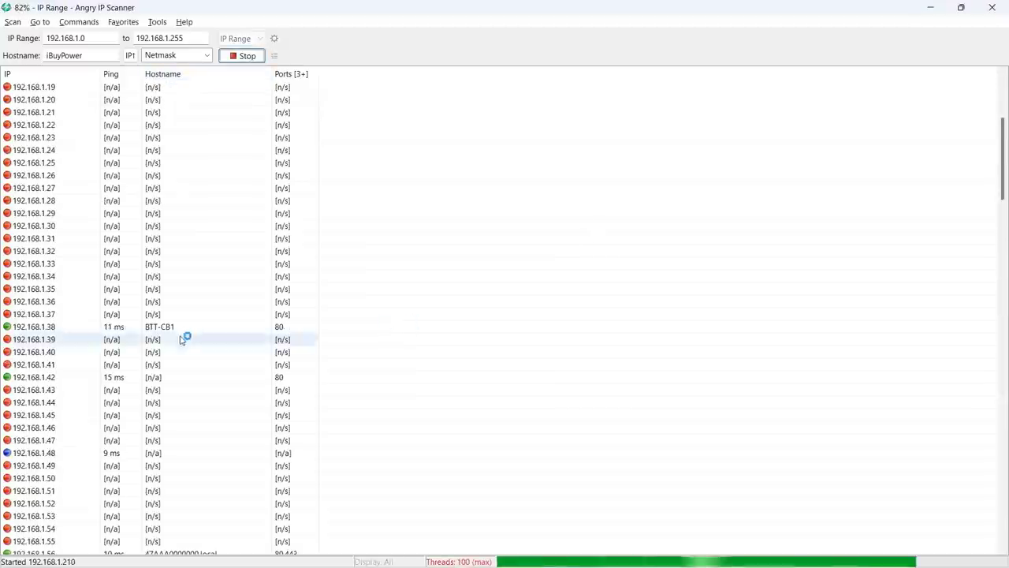
left_click(190, 327)
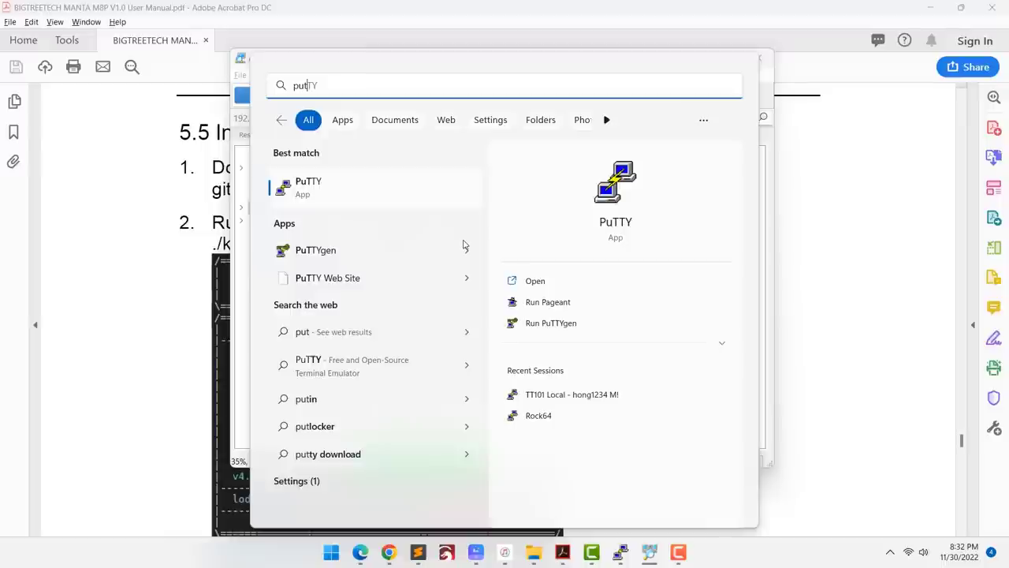
Launch PuTTY and open an SSH connection to host 192.168.1.38
key("Return")
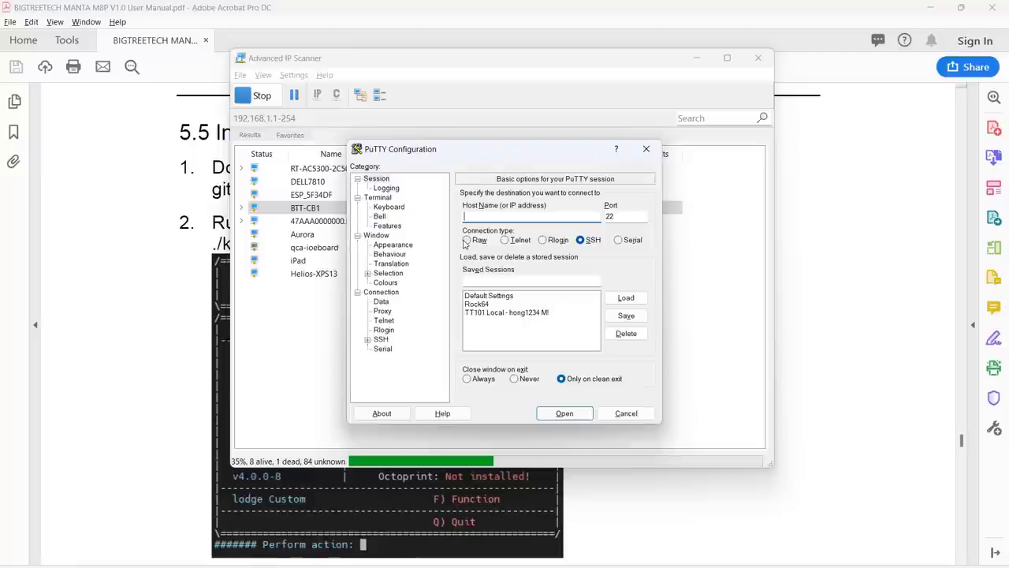
type("192.168.1.38")
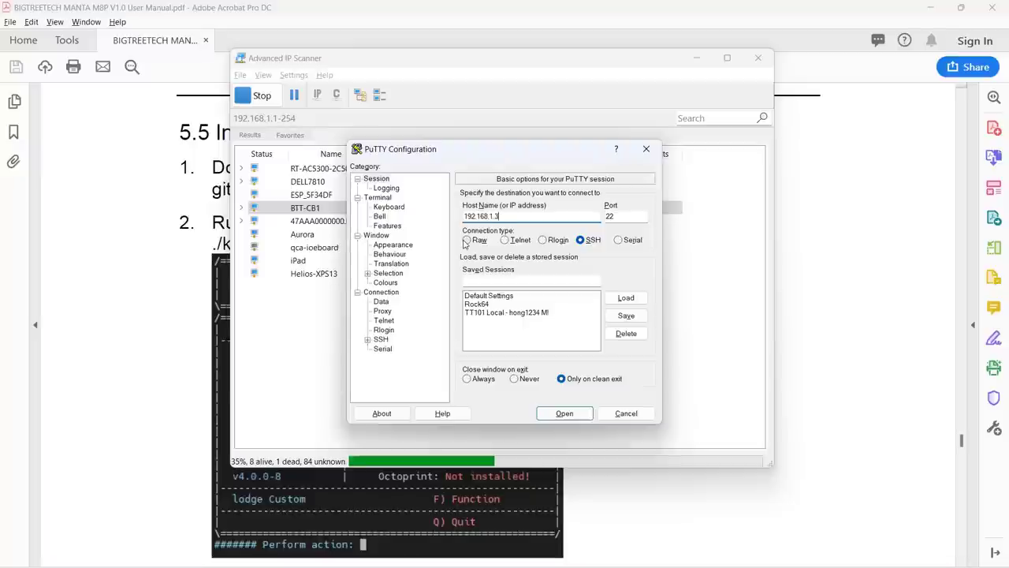
key("Return")
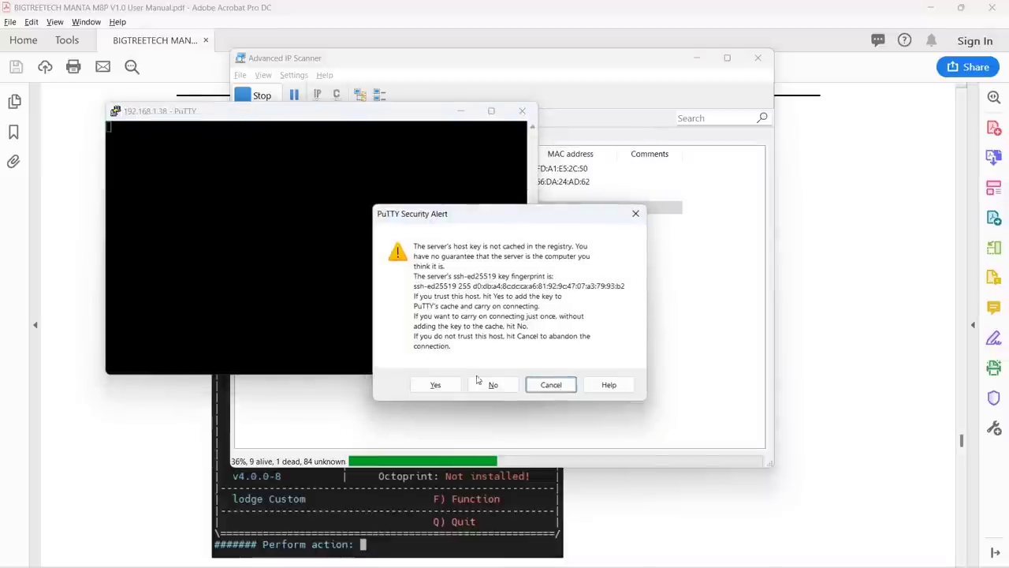
Accept the board's host key and log in to BTT-CB1 with its user name and password
left_click(435, 384)
type("biqu")
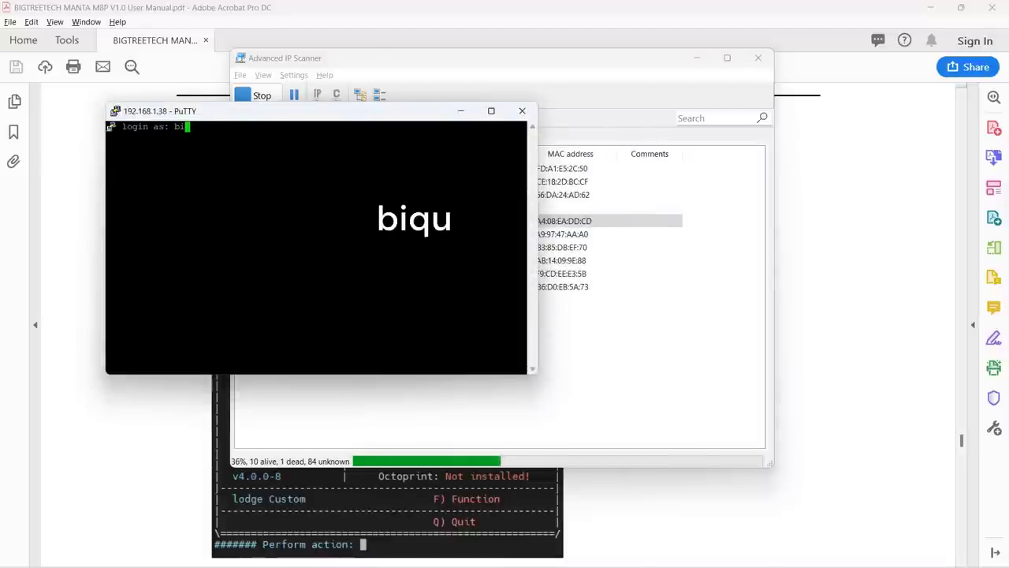
key("Return")
type("biqu")
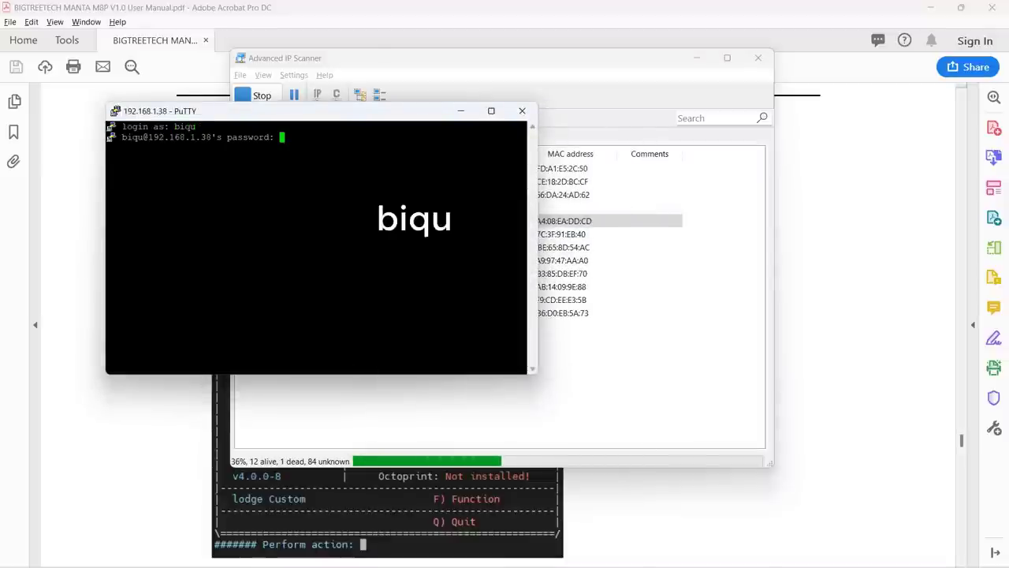
key("Return")
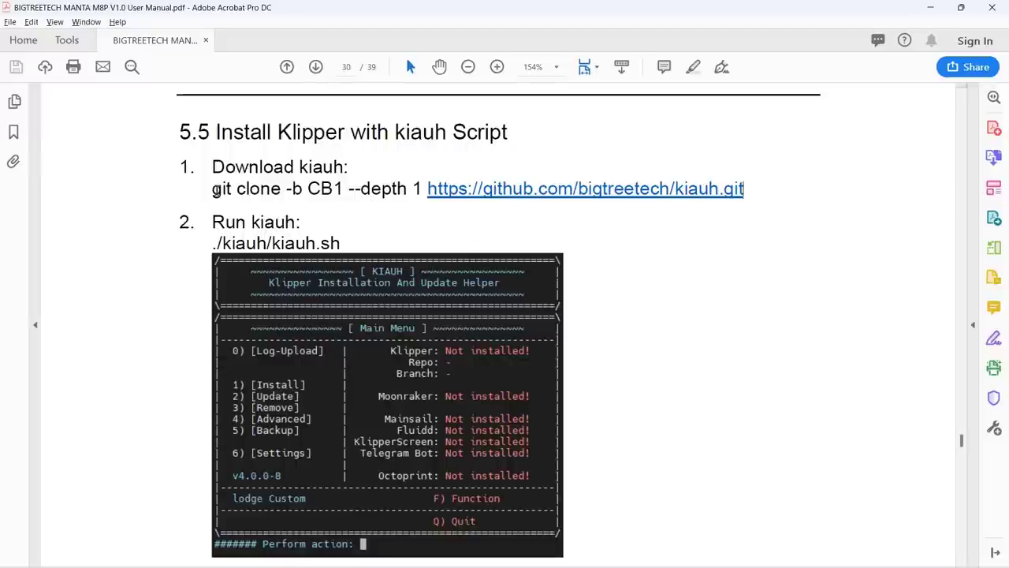
Copy the kiauh git clone command from the PDF manual
triple_click(215, 191)
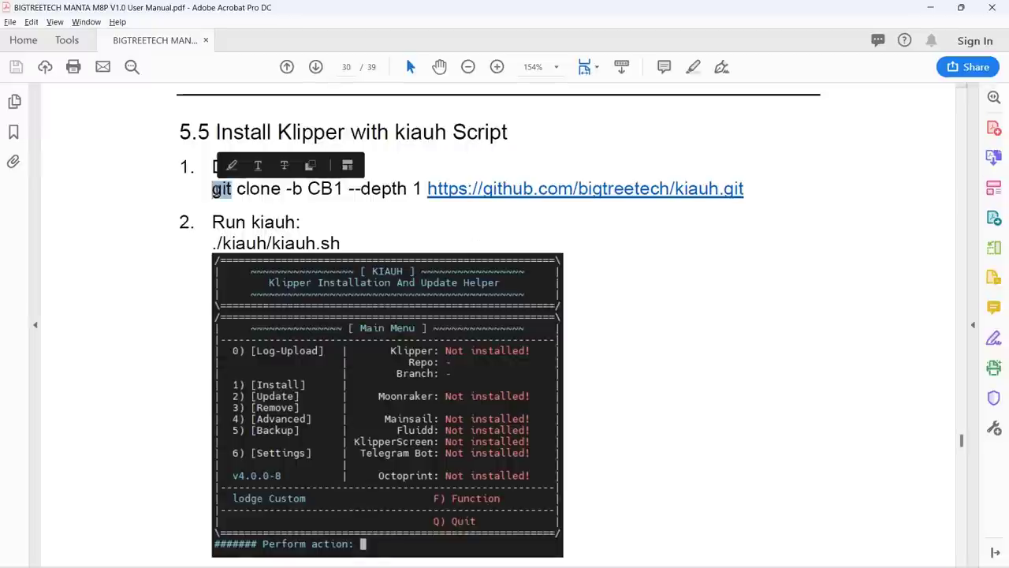
right_click(224, 192)
left_click(241, 204)
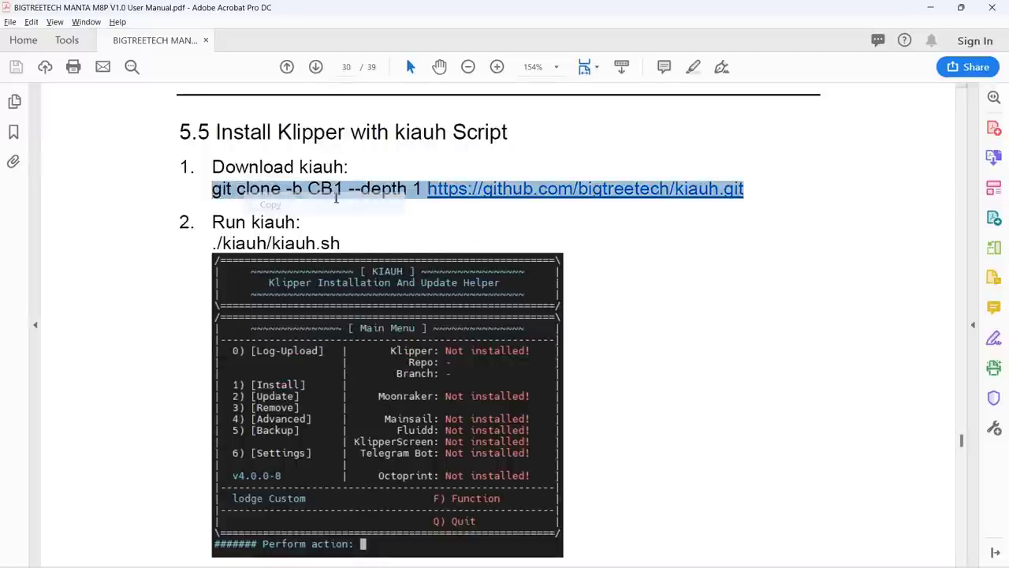
left_click(552, 226)
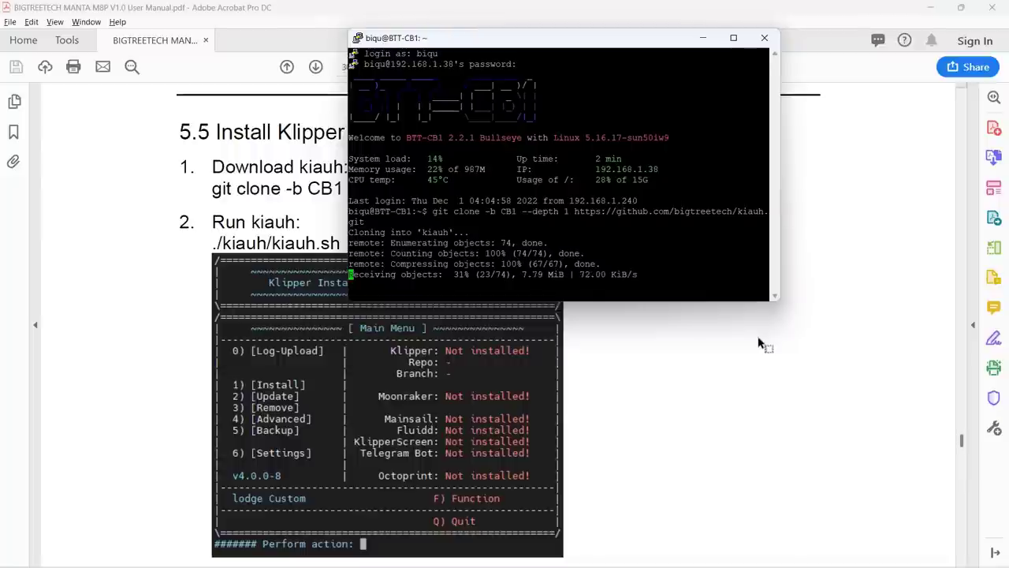
left_click(761, 343)
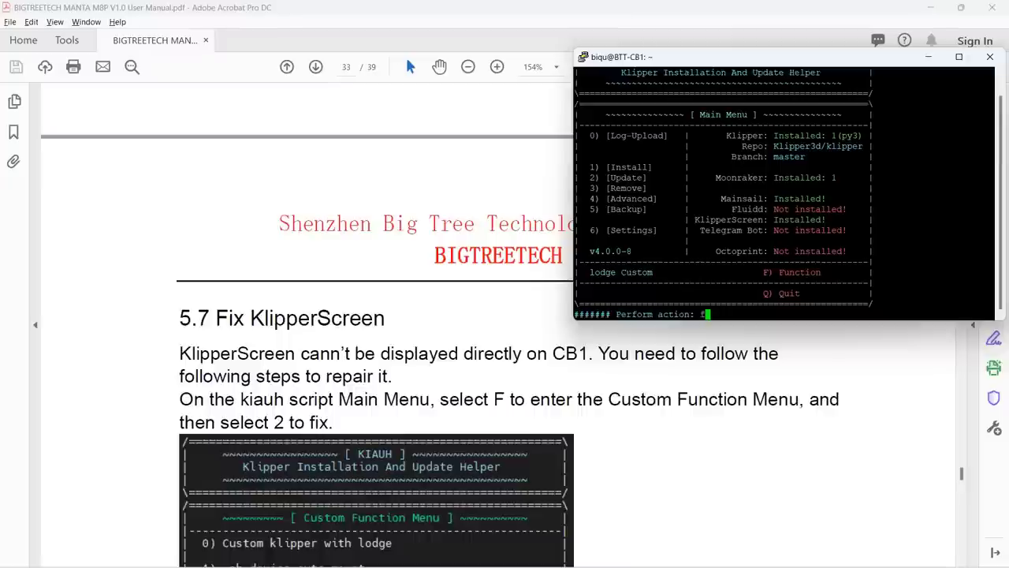
In kiauh's custom function menu (F), run option 2 to fix KlipperScreen
type("form action: f")
key("Return")
scroll(440, 337, "down", 2)
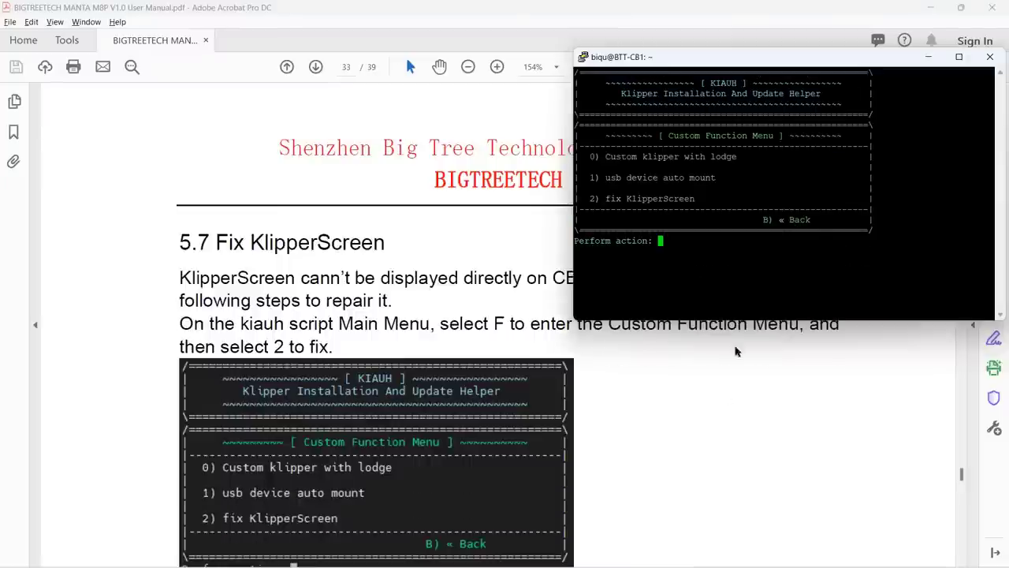
type("2")
key("Return")
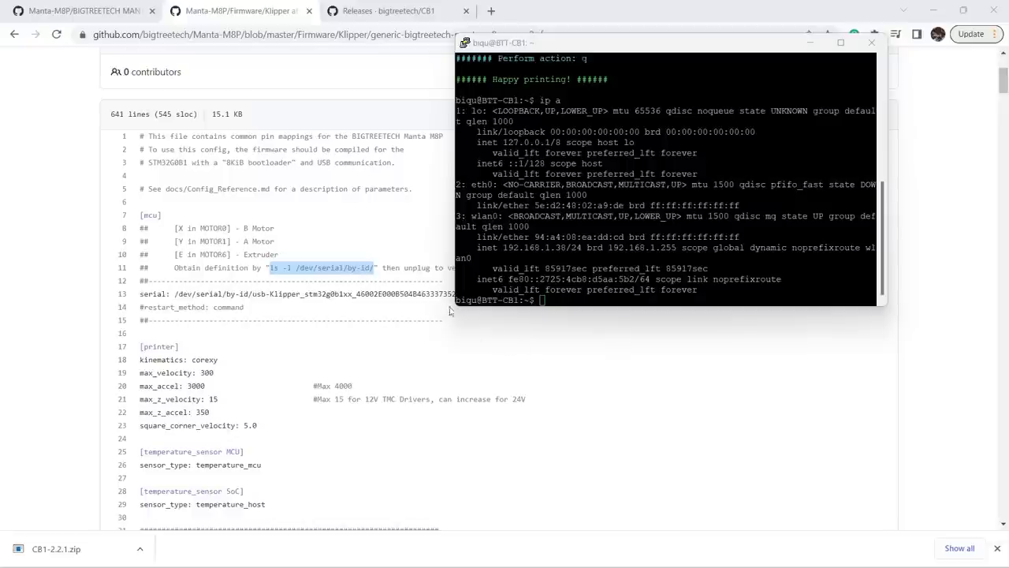
Run 'ls -l /dev/serial/by-id/' in PuTTY and copy the usb-Klipper_stm32g0b1xx_m8p-if00 ID
right_click(346, 270)
left_click(368, 282)
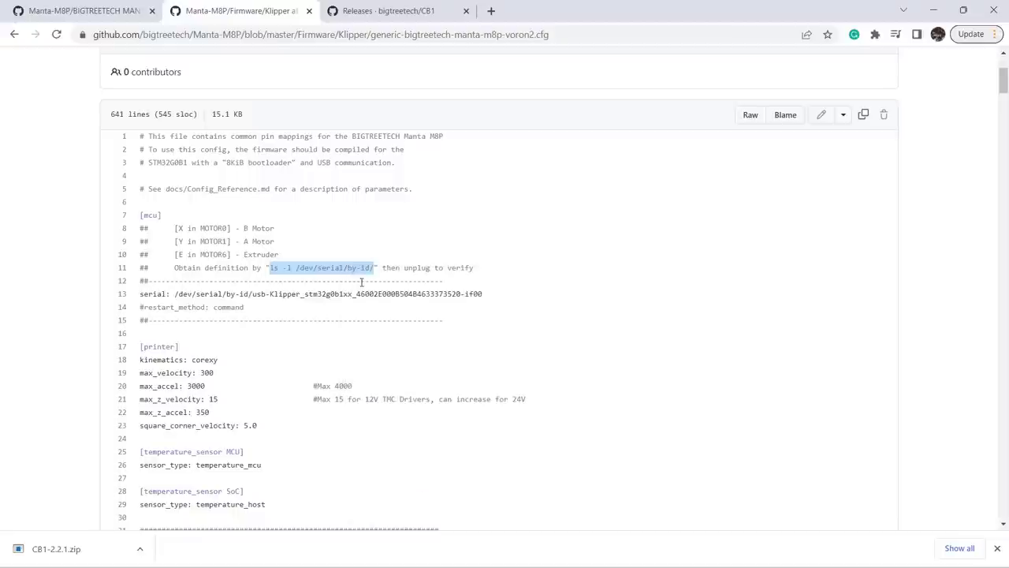
left_click(527, 302)
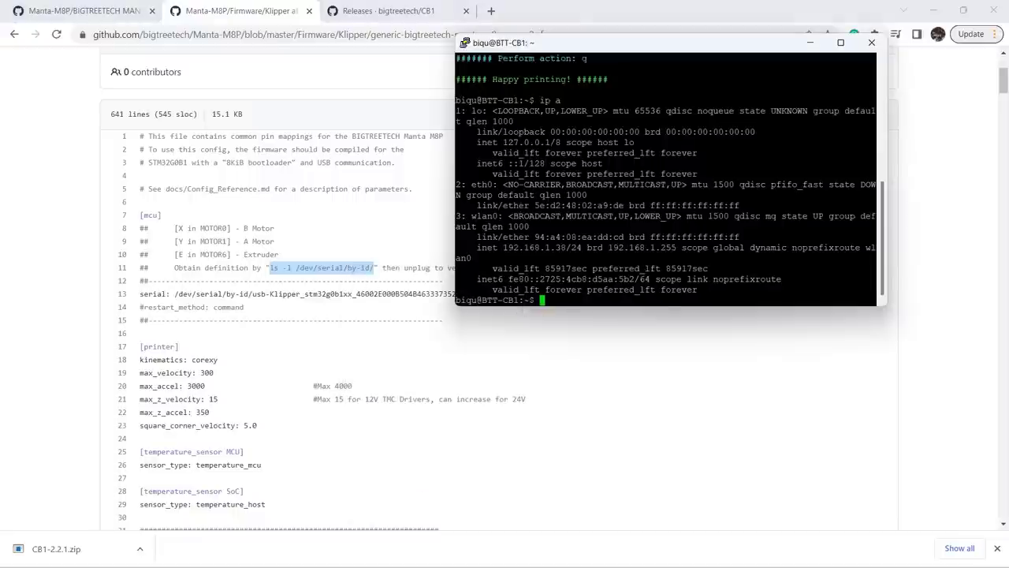
right_click(568, 300)
key("Return")
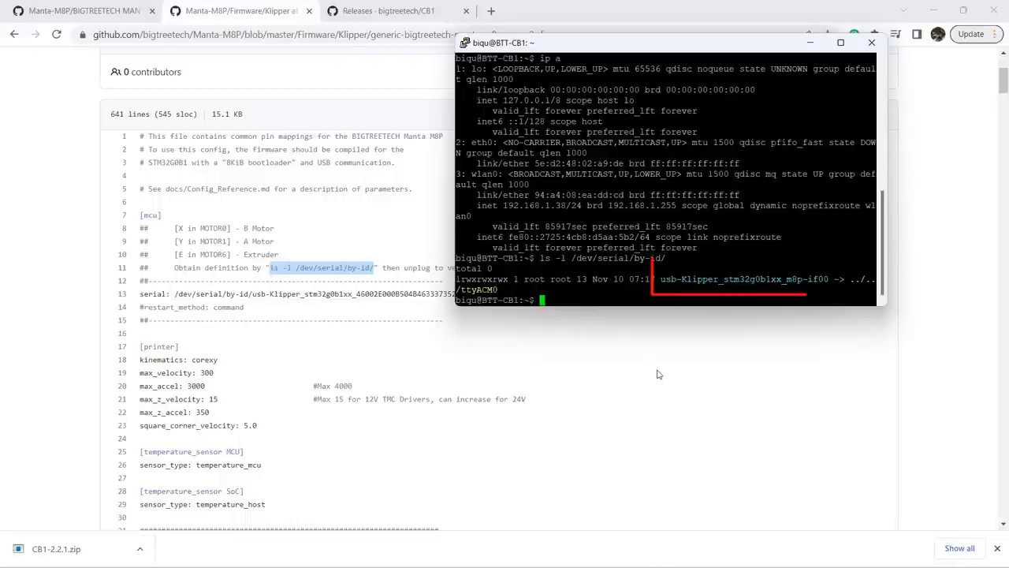
left_click_drag(803, 346, 635, 345)
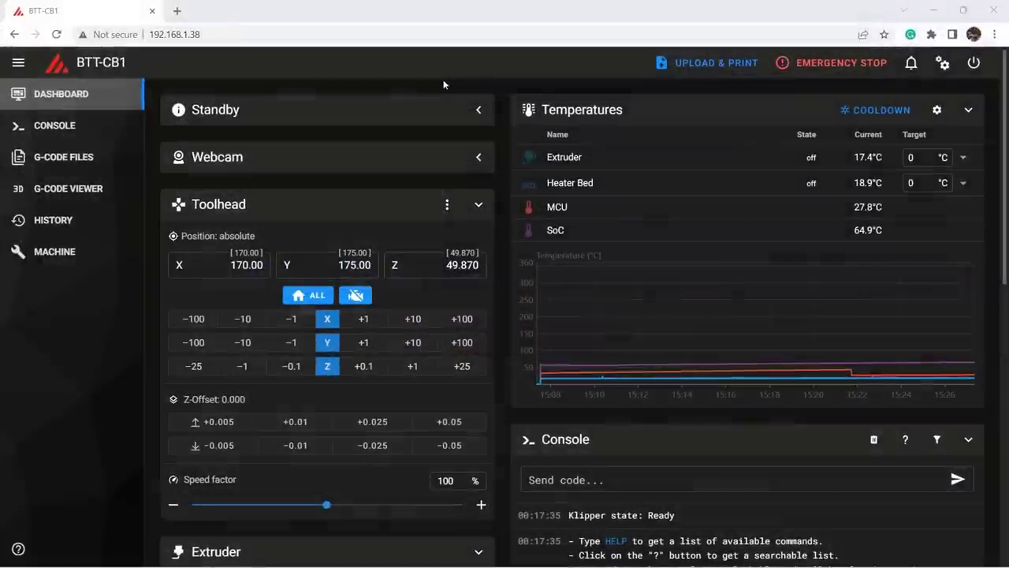
From Mainsail's Machine page, open printer.cfg under Config Files in the editor
left_click(386, 37)
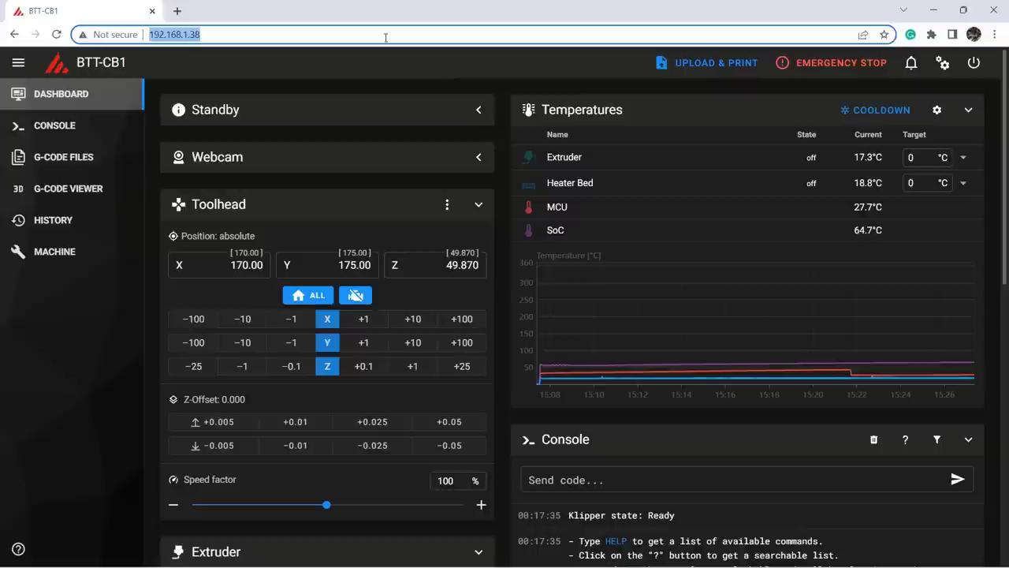
left_click(383, 60)
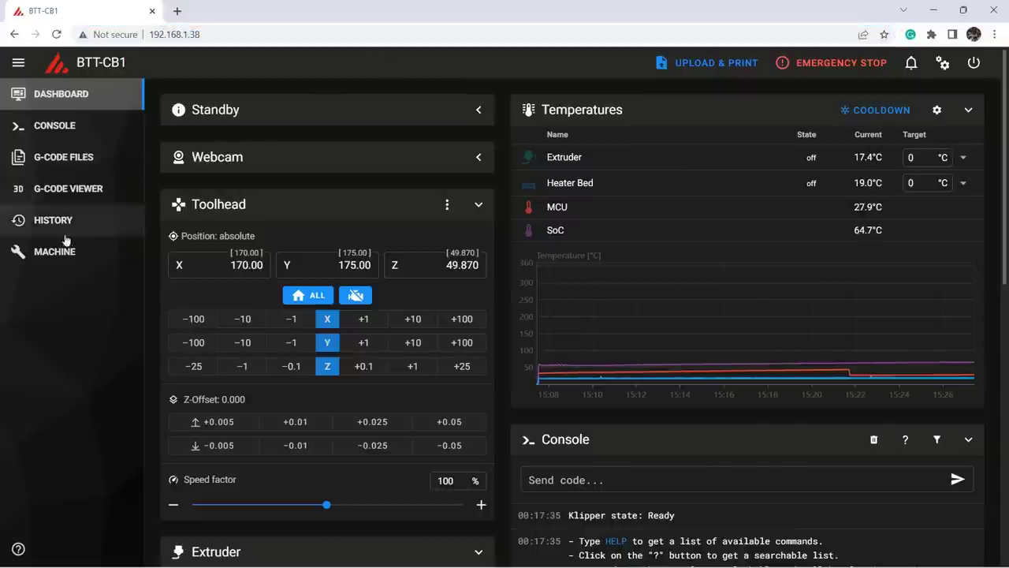
left_click(37, 254)
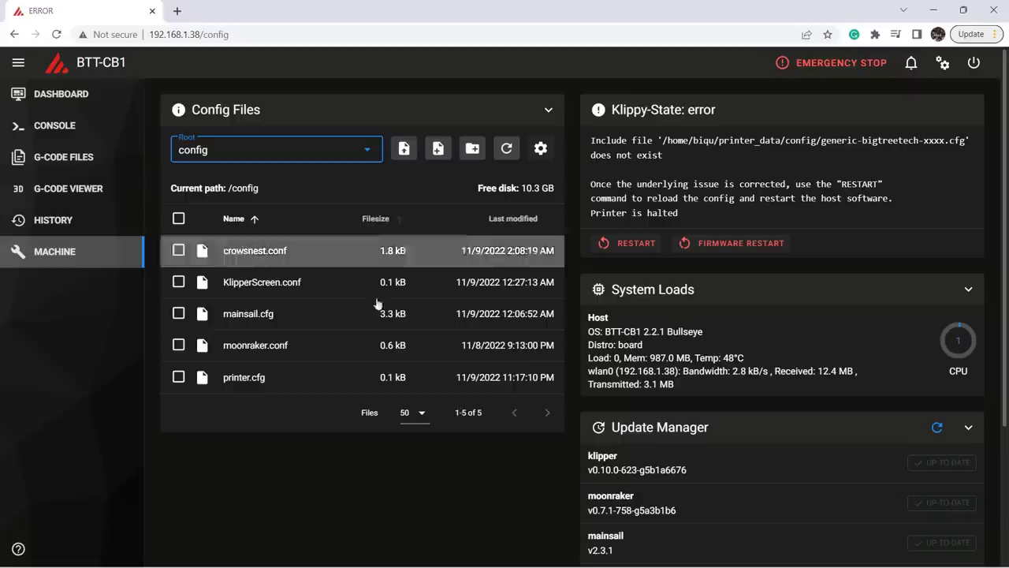
left_click(268, 380)
Replace the generic-bigtreetech include line with the copied serial device ID as a comment
left_click(337, 292)
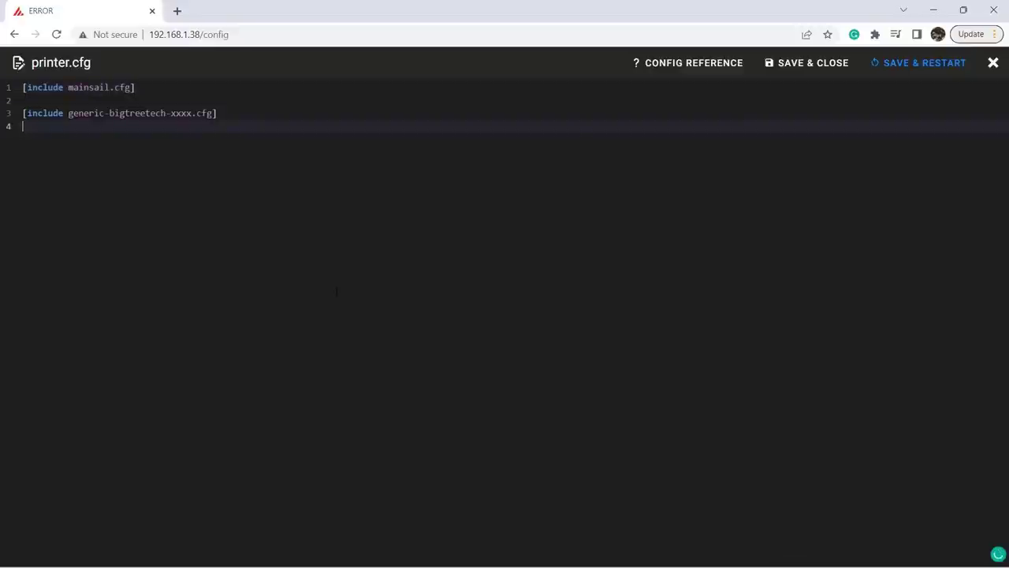
key("Up")
key("End")
key("shift+Home")
key("BackSpace")
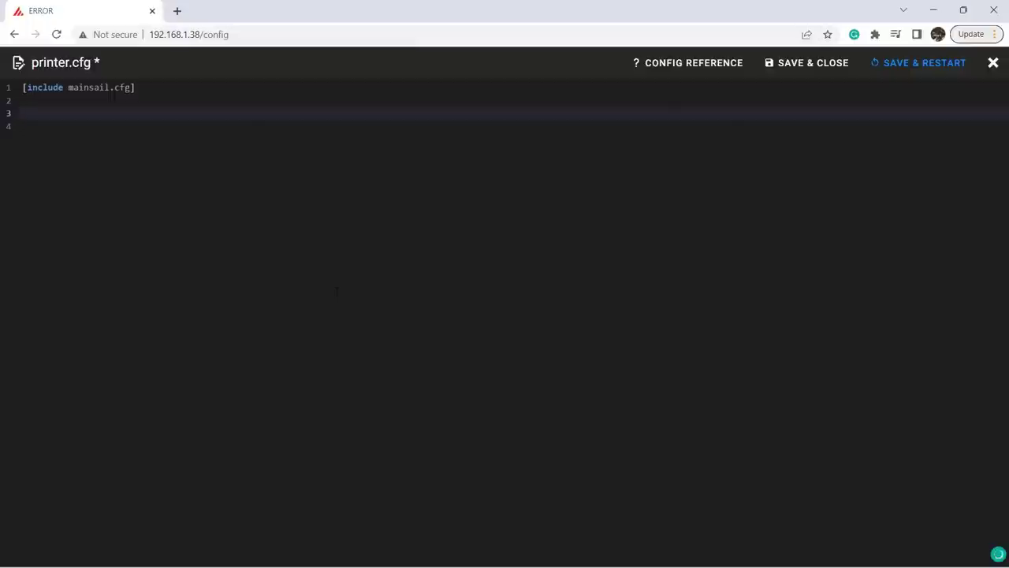
type("#")
key("ctrl+v")
key("Return")
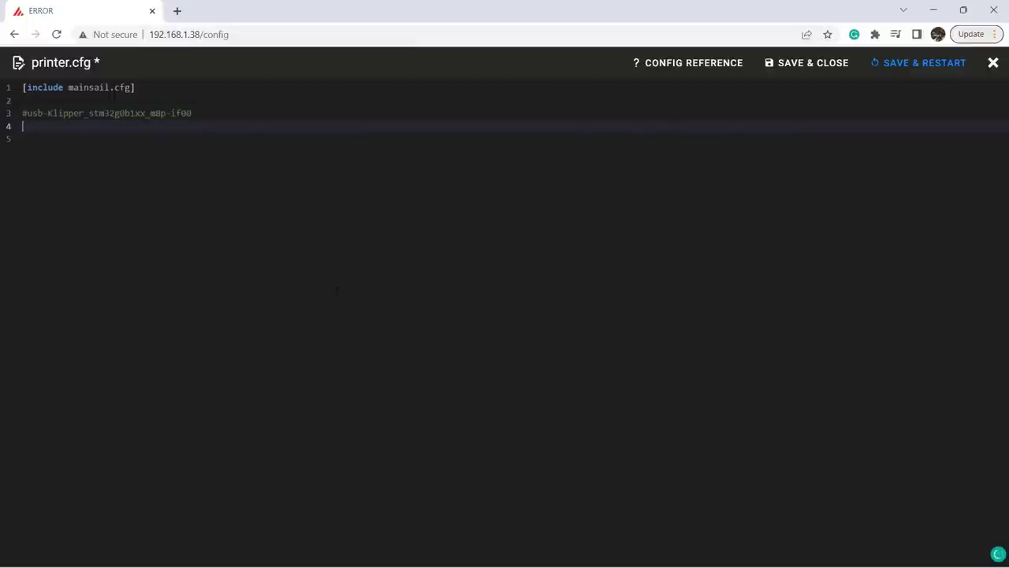
Copy the Manta M8P config from GitHub and paste it into printer.cfg
key("alt+Tab")
scroll(311, 229, "up", 3)
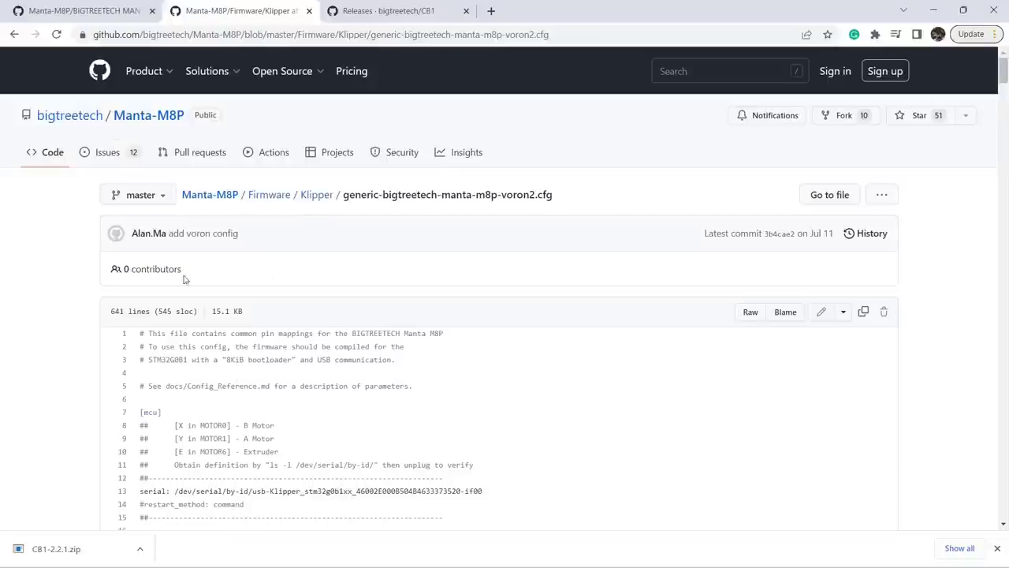
scroll(79, 296, "down", 1)
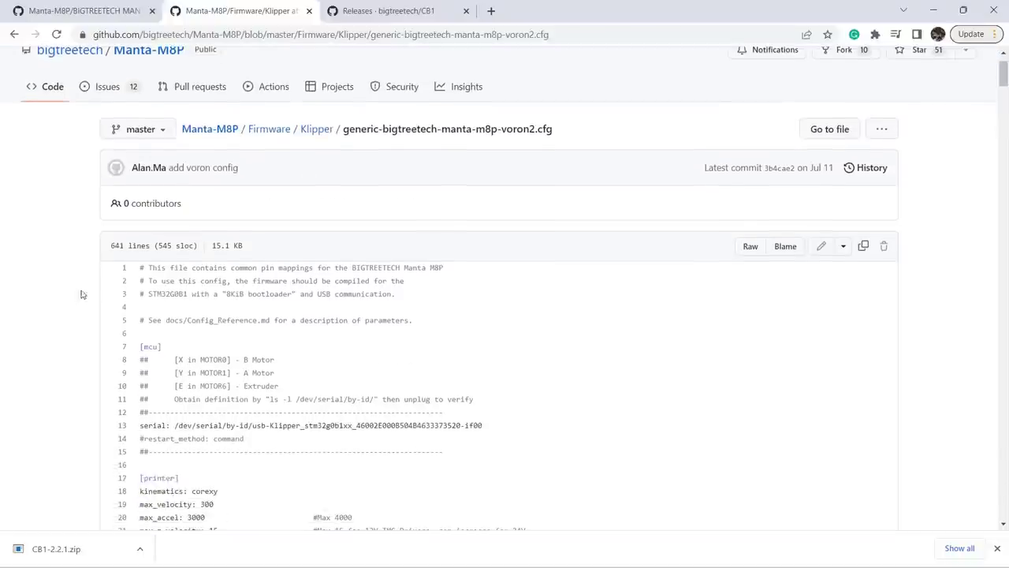
left_click(862, 247)
key("alt+Tab")
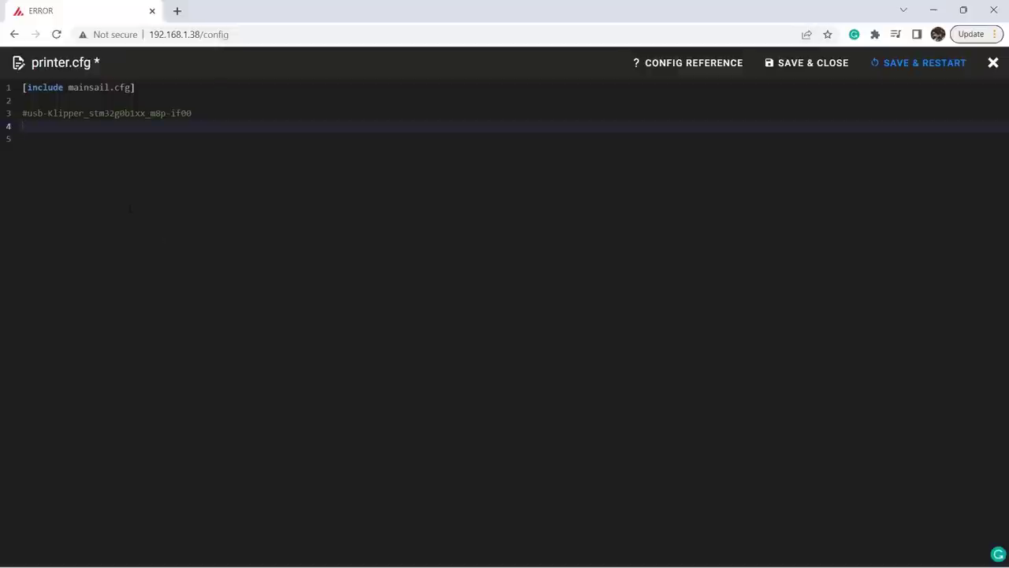
key("ctrl+v")
Set the serial line to /dev/serial/by-id/ plus the device ID, deleting the old path
key("ctrl+Home")
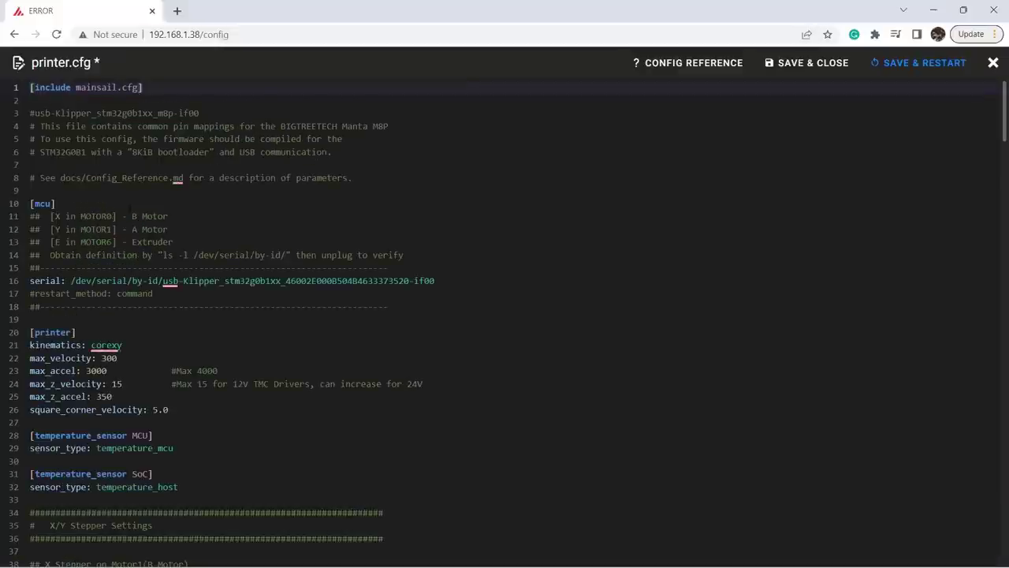
key("ctrl+x")
left_click(71, 281)
key("ctrl+v")
type("/dev/serial/by-id/")
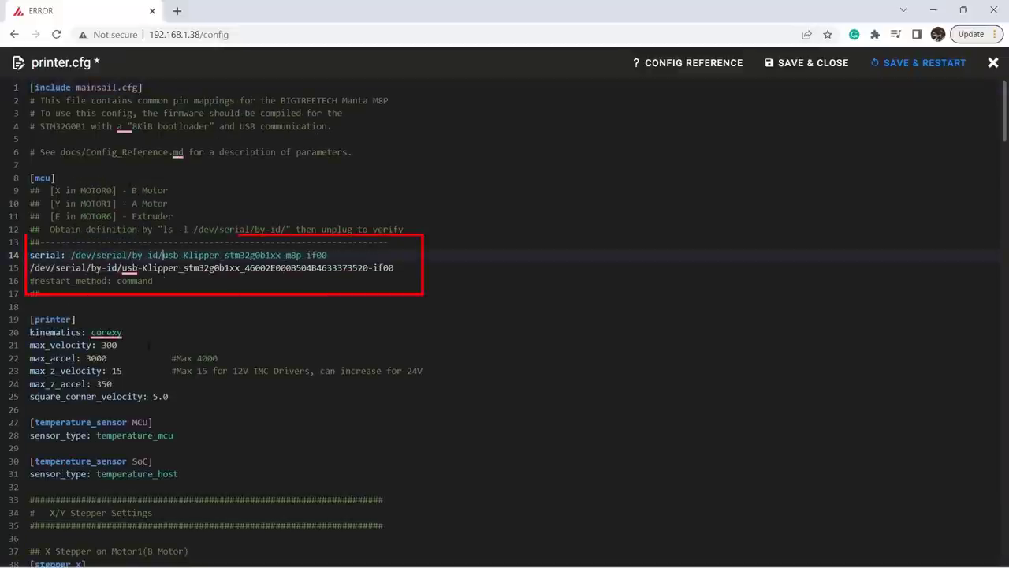
left_click(30, 268)
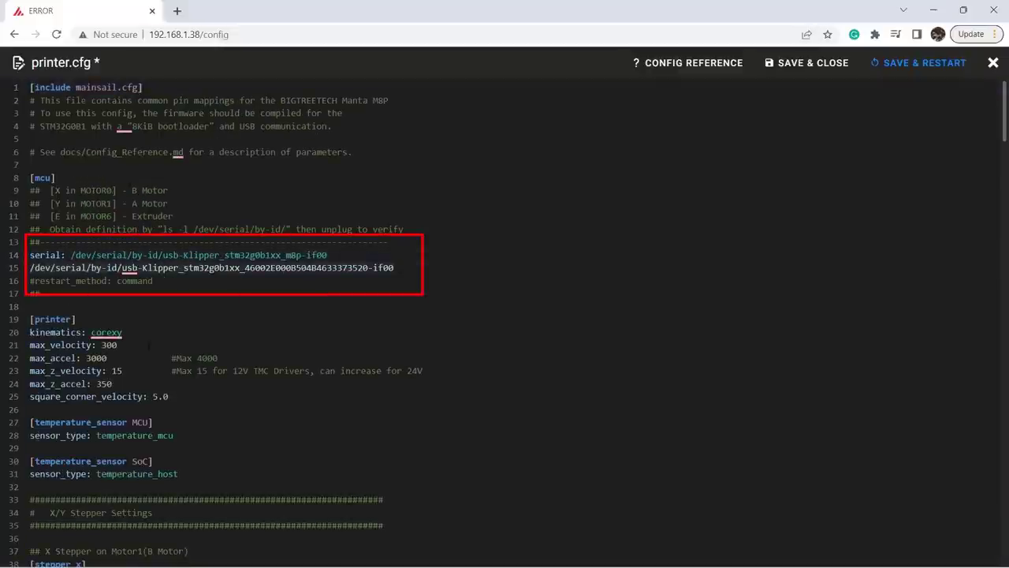
key("shift+End")
key("Delete")
key("BackSpace")
Comment out the stepper_z2 section and its tmc2209 stepper_z2 block
left_click(244, 319)
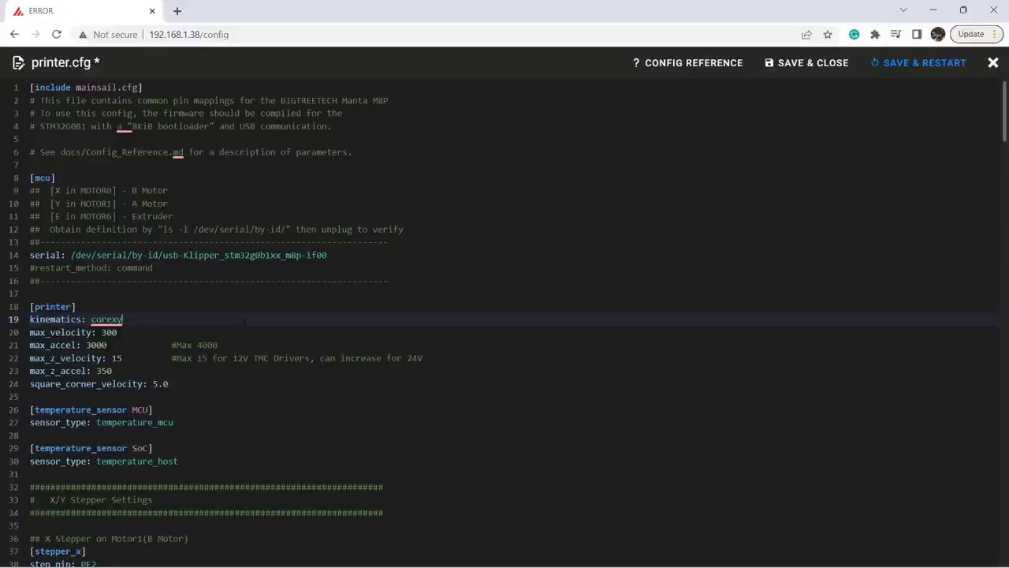
scroll(244, 320, "down", 1)
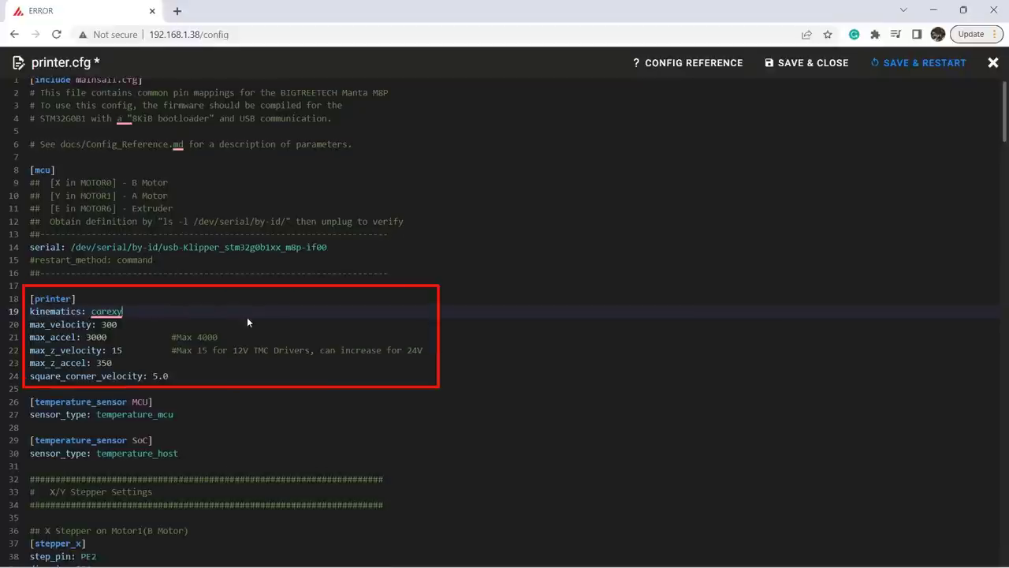
scroll(247, 321, "down", 15)
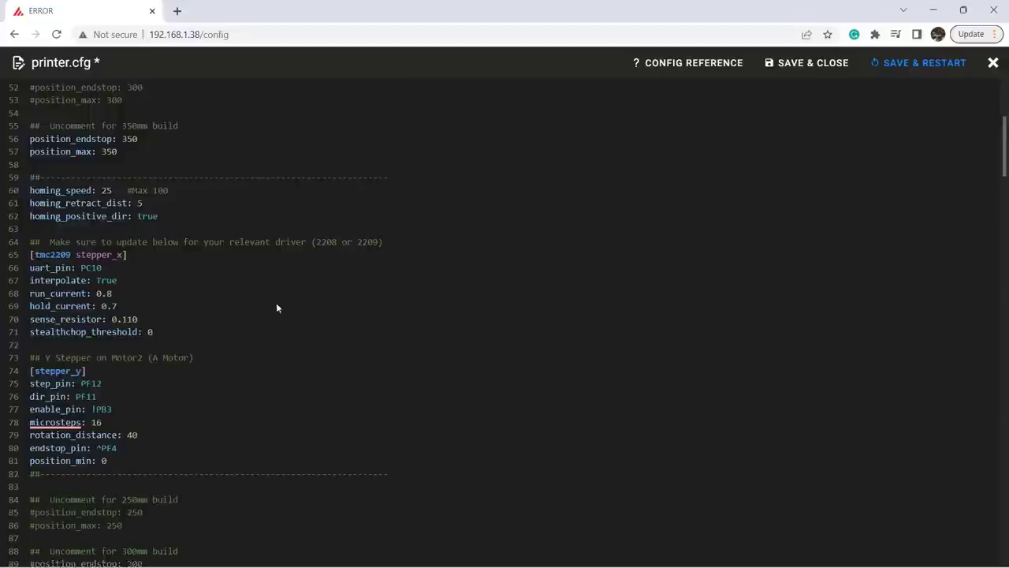
scroll(283, 298, "down", 8)
key("ctrl+slash")
left_click_drag(30, 278, 30, 484)
key("ctrl+slash")
Comment out the stepper_z3 section and its tmc2209 stepper_z3 block
scroll(218, 342, "down", 2)
left_click_drag(30, 374, 30, 464)
key("ctrl+slash")
scroll(217, 343, "down", 2)
left_click_drag(30, 297, 30, 387)
key("ctrl+slash")
scroll(218, 342, "down", 8)
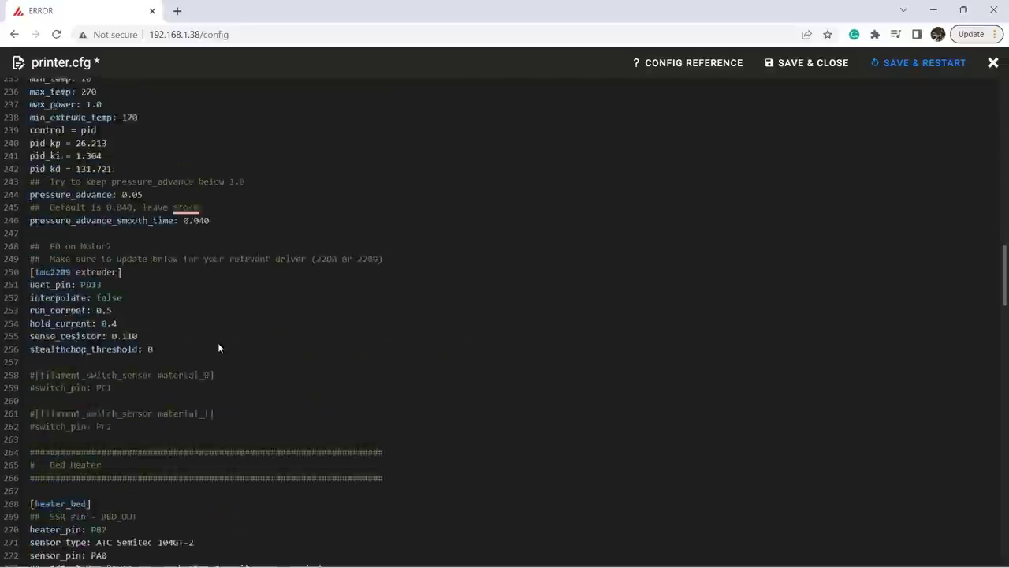
scroll(224, 341, "down", 4)
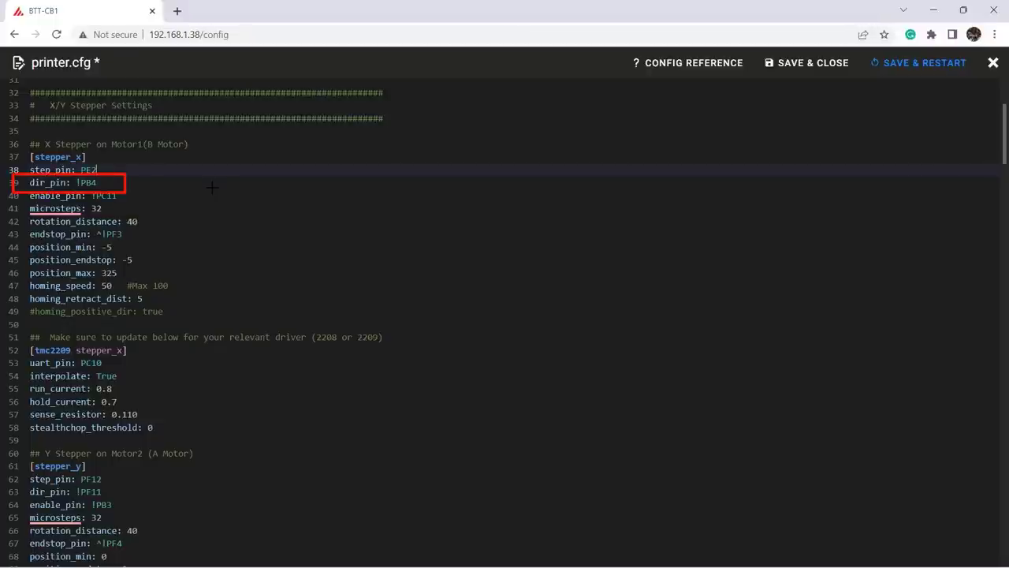
scroll(339, 316, "down", 10)
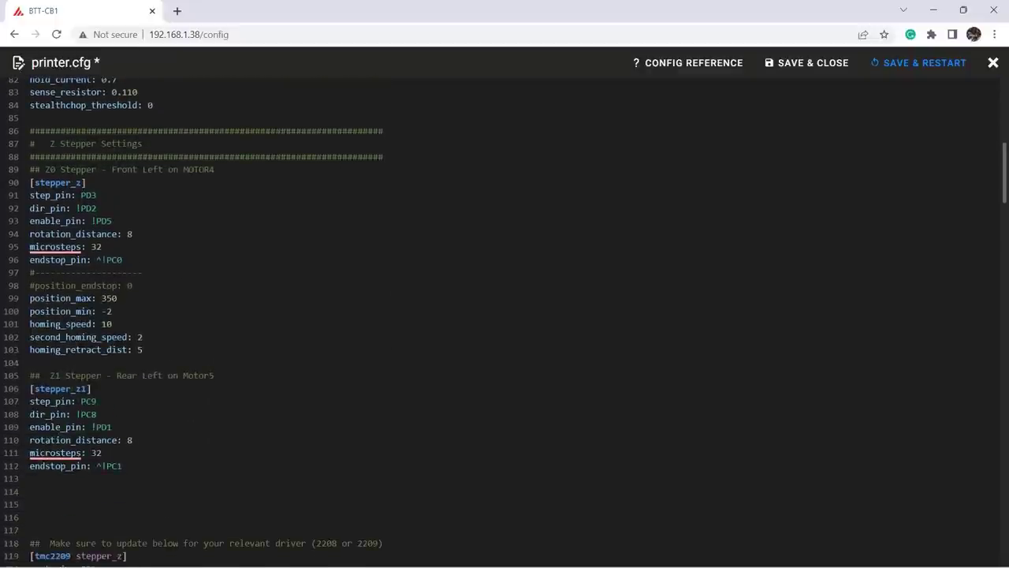
left_click_drag(13, 221, 32, 203)
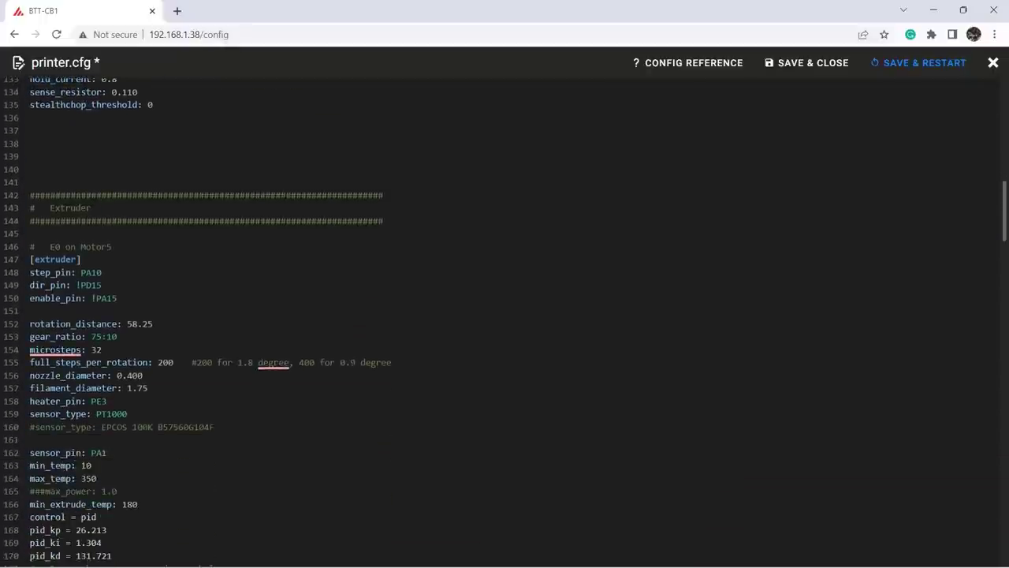
scroll(265, 276, "down", 2)
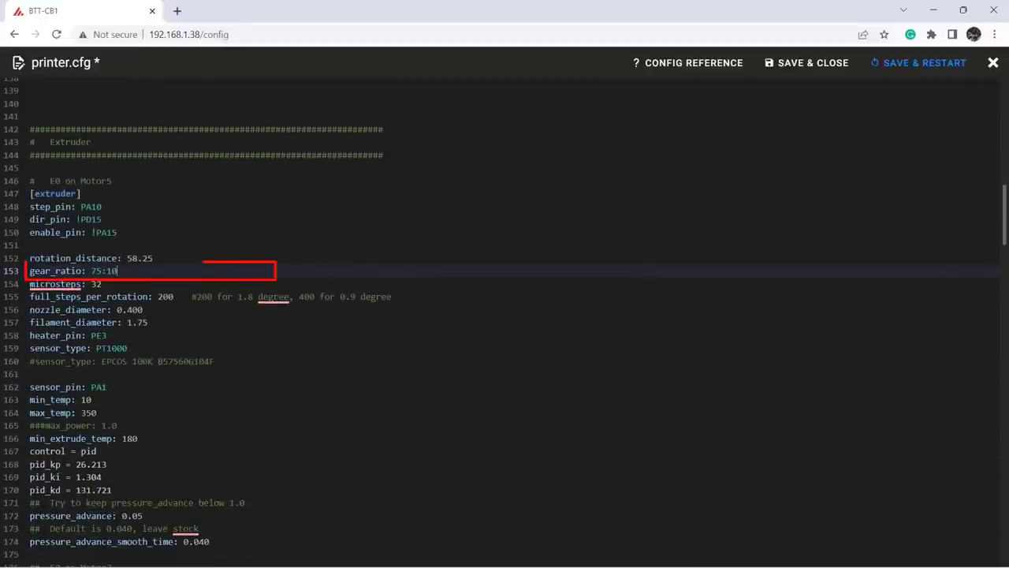
left_click(133, 348)
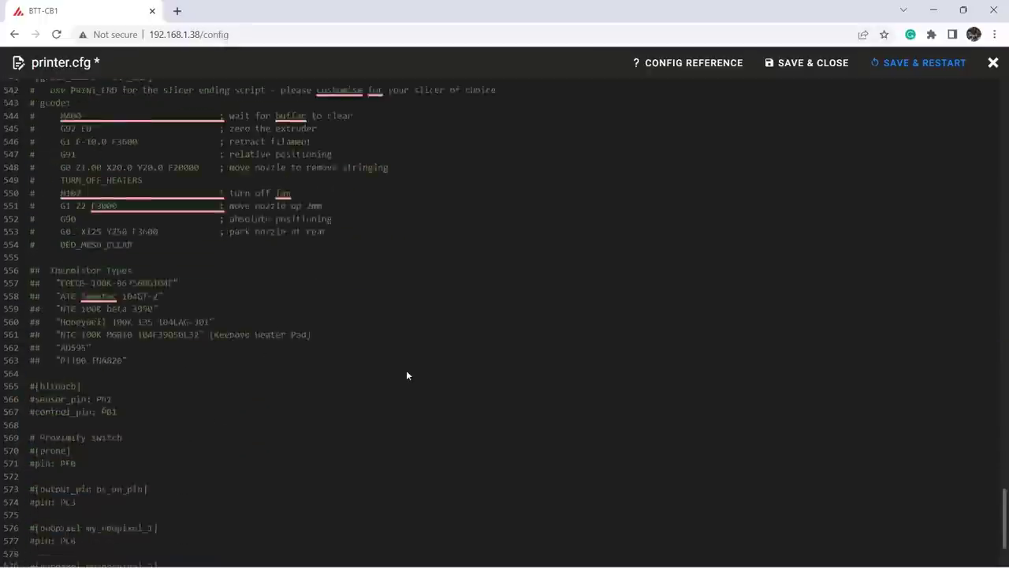
scroll(407, 369, "down", 5)
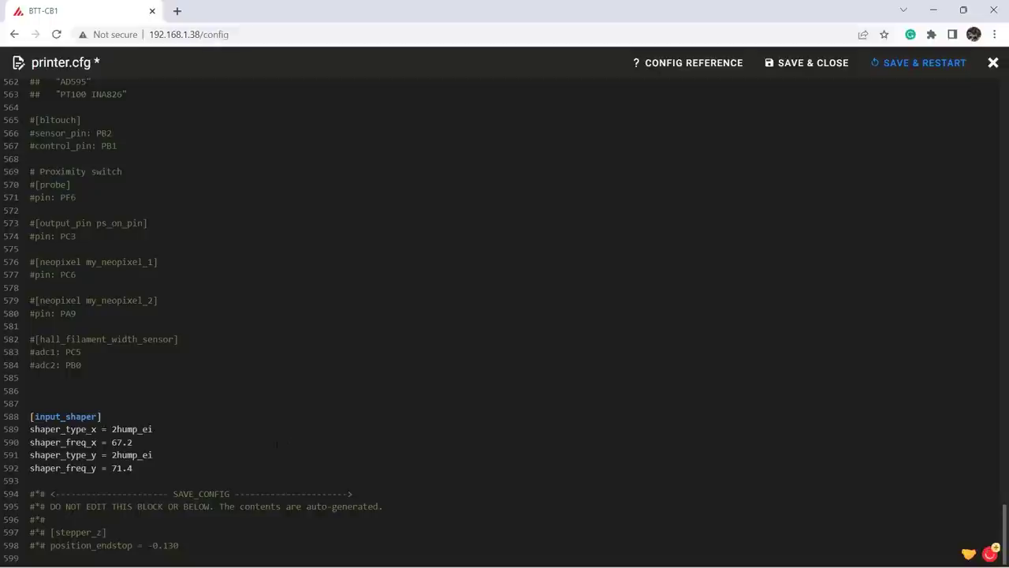
Save and close printer.cfg in the Mainsail editor
key("shift+Up")
key("shift+Up")
key("shift+Up")
key("shift+Up")
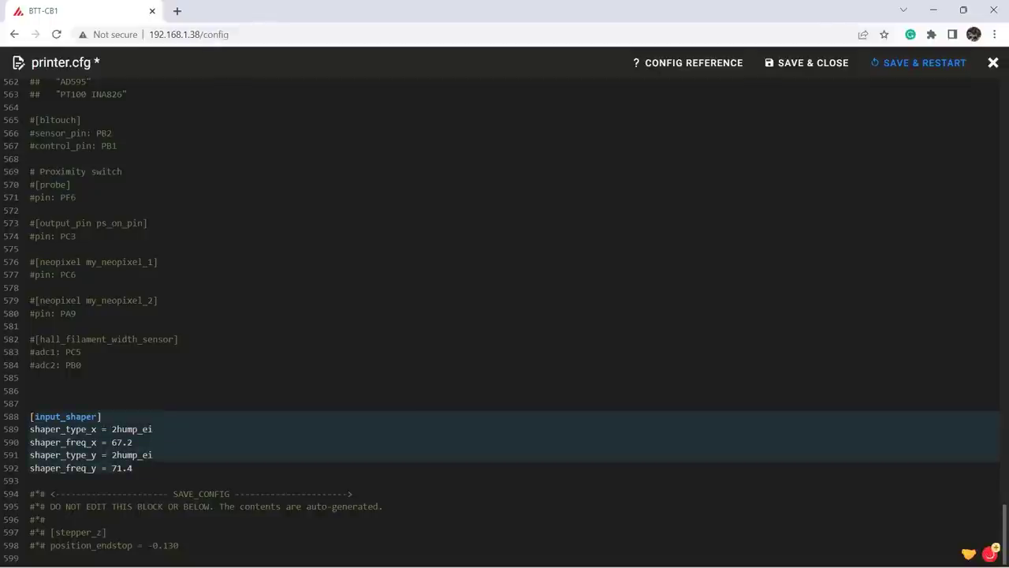
key("Escape")
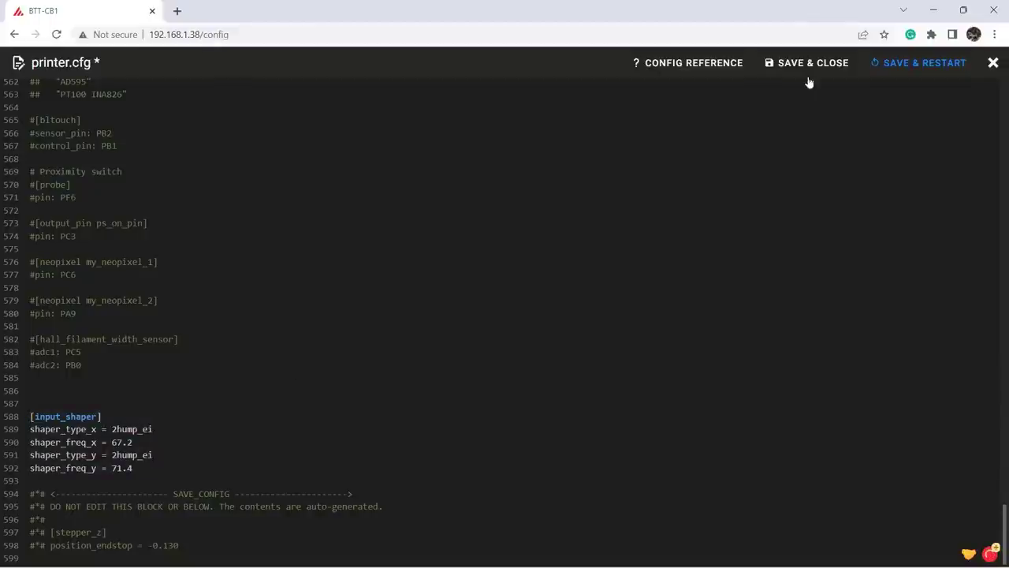
left_click(806, 63)
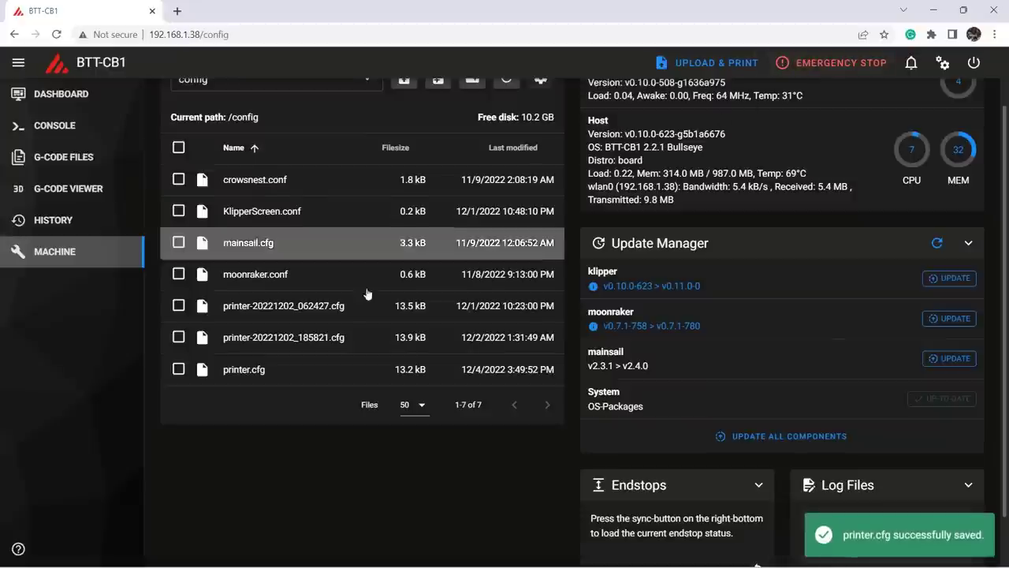
Open printer-creality-ender3-v2-2020.cfg from the config_examples folder
left_click(306, 152)
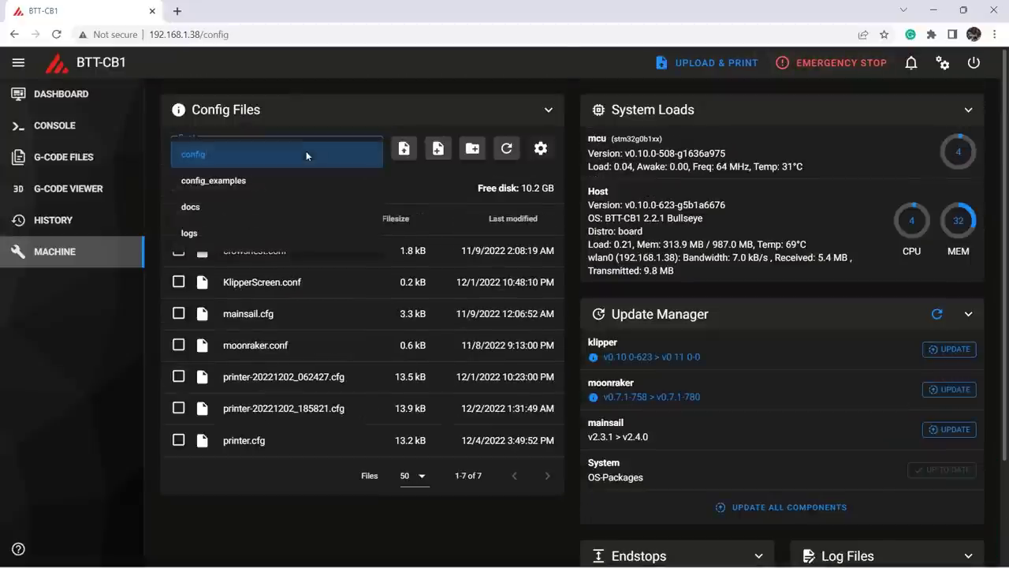
left_click(214, 180)
scroll(371, 343, "down", 4)
left_click(321, 347)
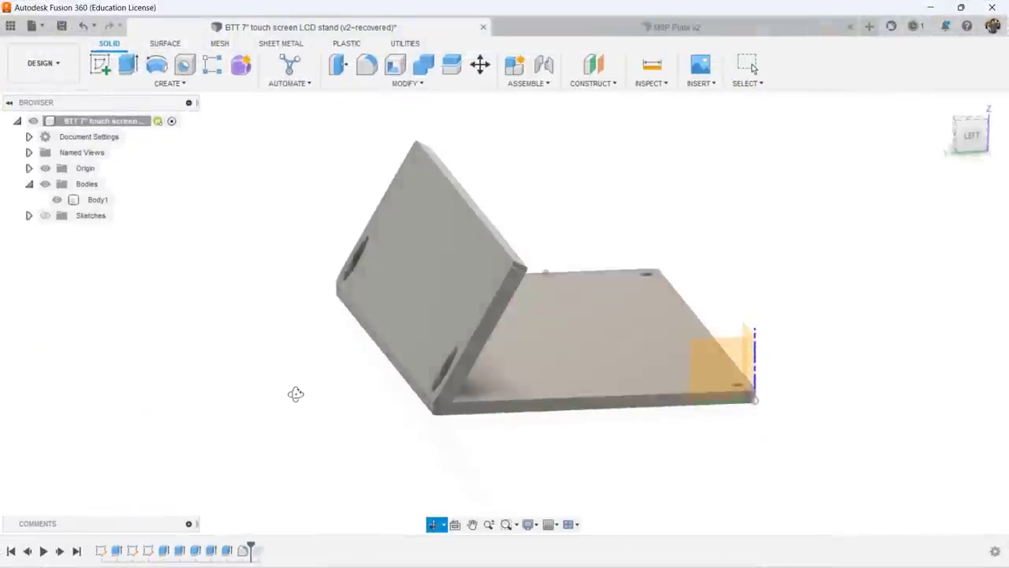
Orbit the LCD stand to a side view, then the M8P Plate v2 toward the right side
middle_click_drag(292, 394, 133, 386, "shift")
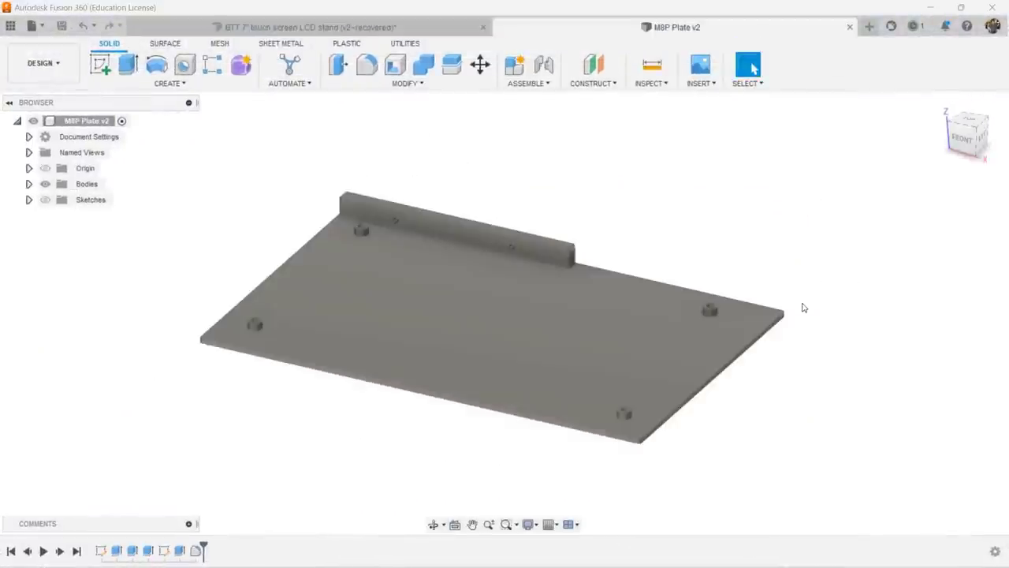
middle_click_drag(803, 308, 715, 284, "shift")
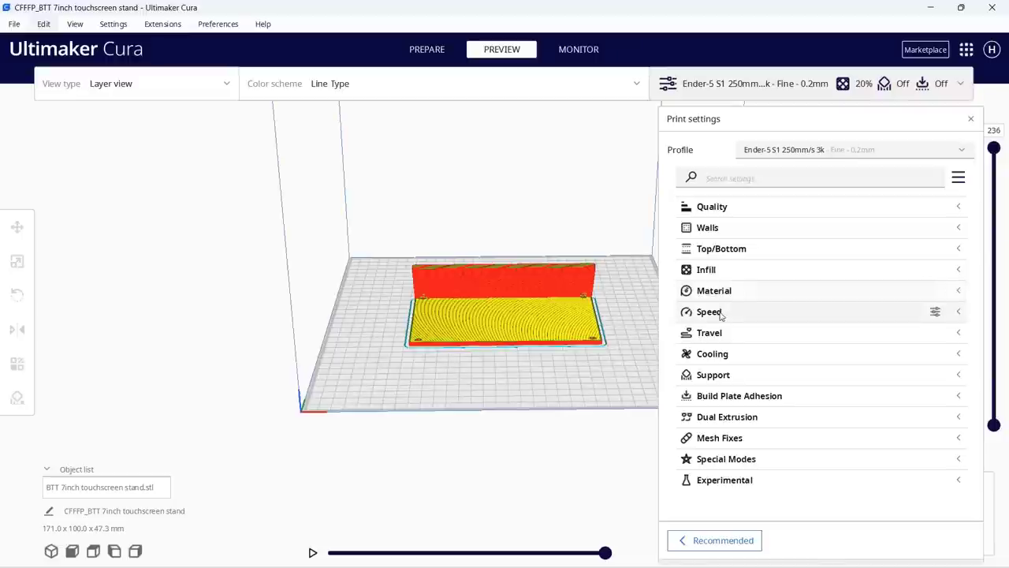
Expand the Speed category and scroll through its values, including the 250 mm/s print speed
left_click(720, 314)
scroll(802, 333, "down", 3)
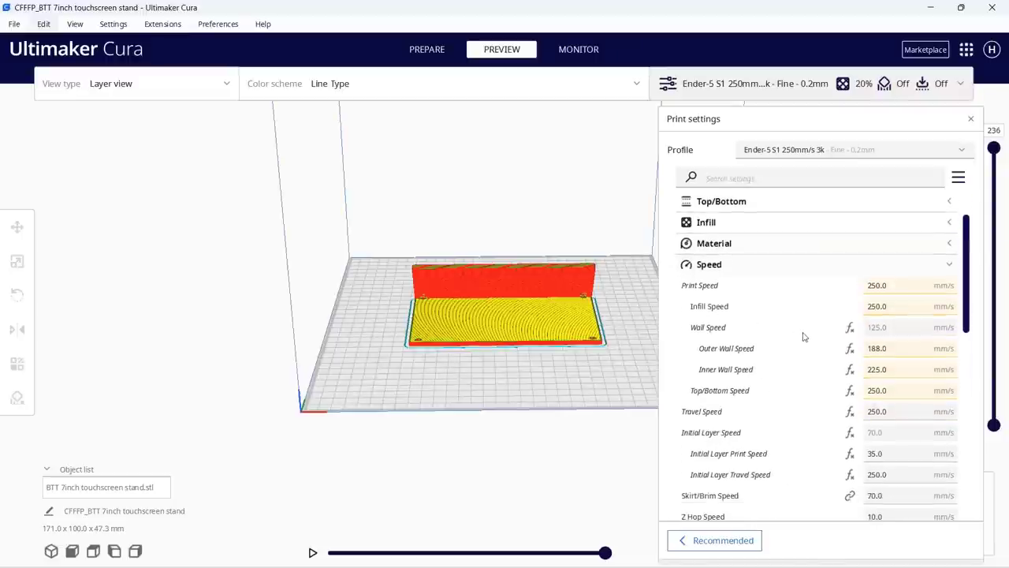
scroll(800, 330, "down", 6)
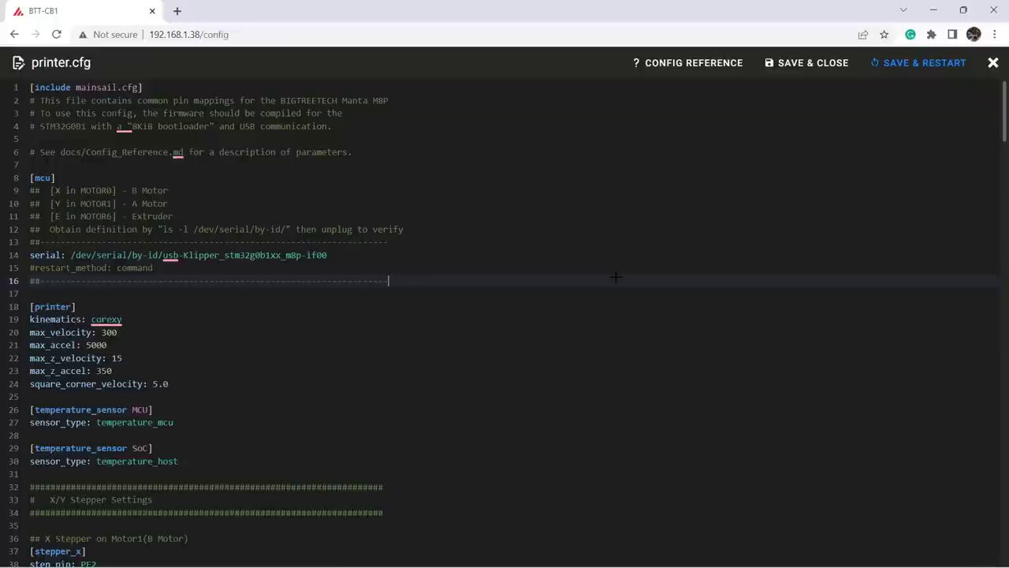
scroll(608, 284, "down", 7)
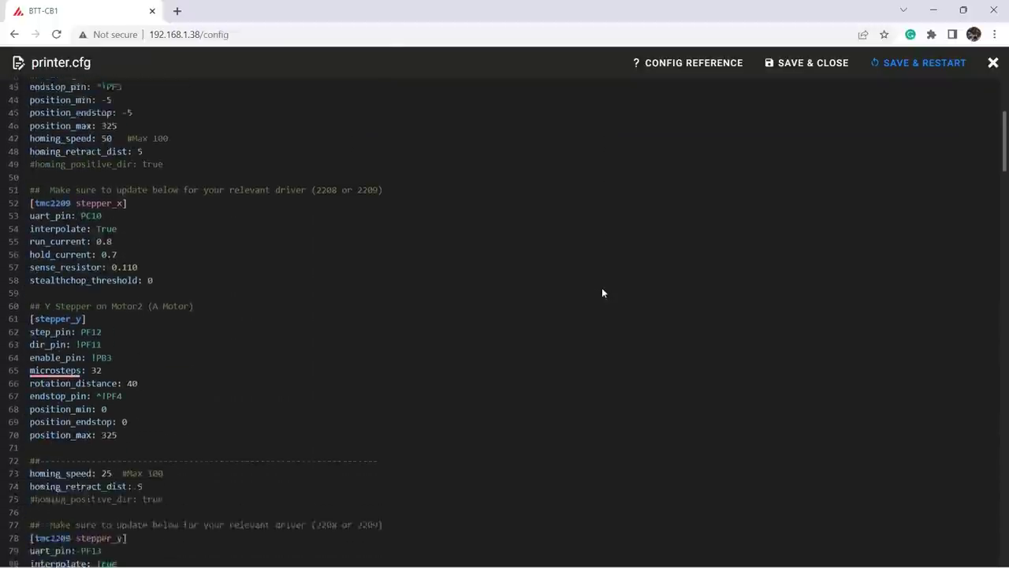
scroll(603, 292, "down", 7)
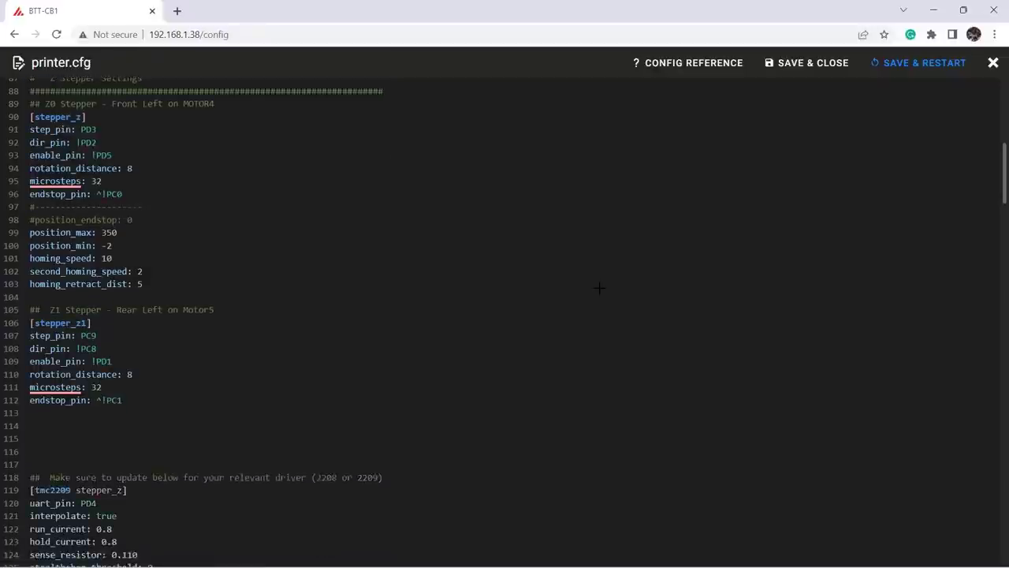
scroll(600, 288, "down", 7)
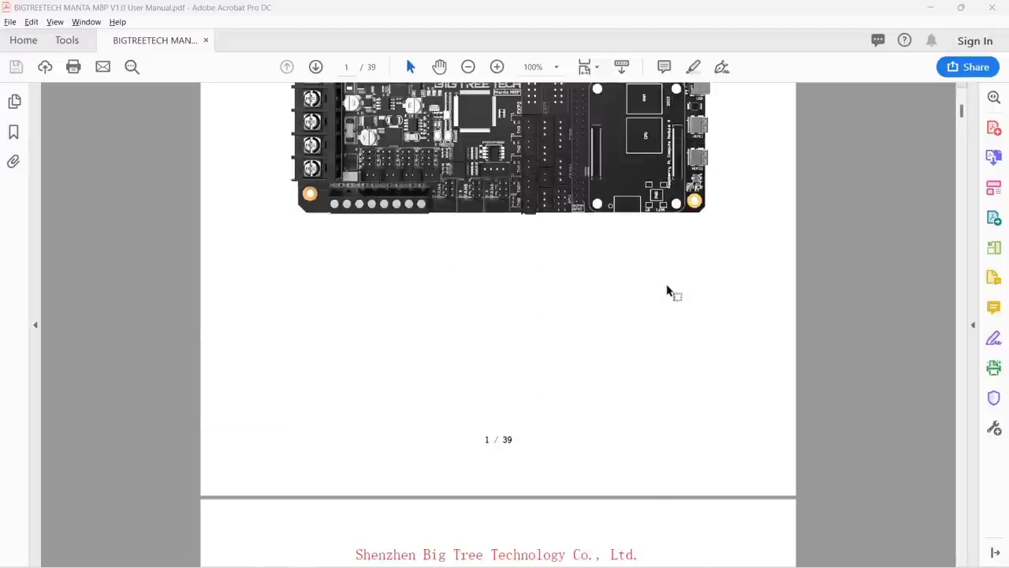
Jump to Product Dimension, then scroll to page 12's 3.2.2 UART Mode of TMC Driver
scroll(668, 292, "down", 6)
left_click(659, 298)
scroll(645, 294, "down", 3)
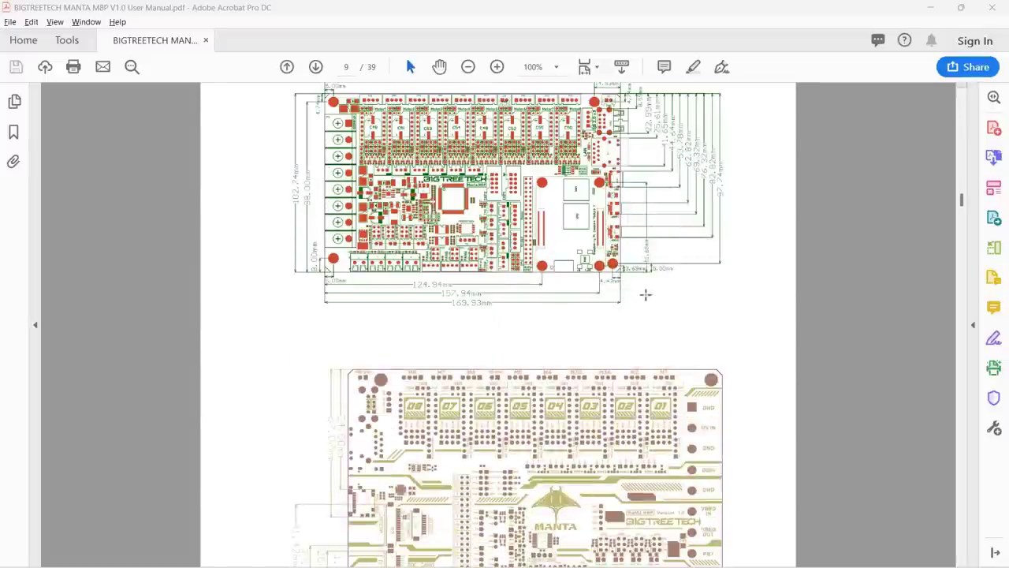
scroll(645, 295, "down", 10)
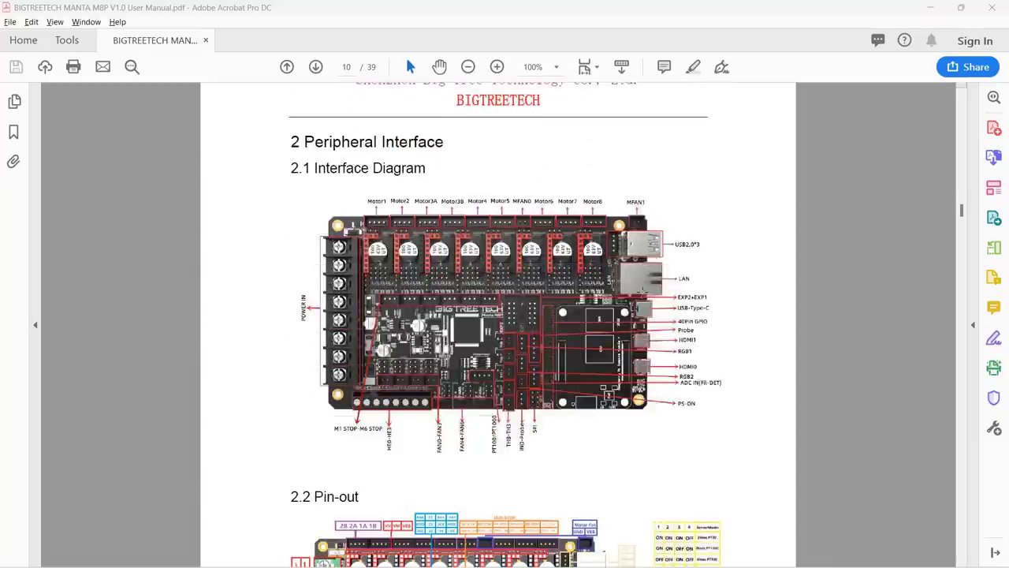
scroll(645, 294, "down", 10)
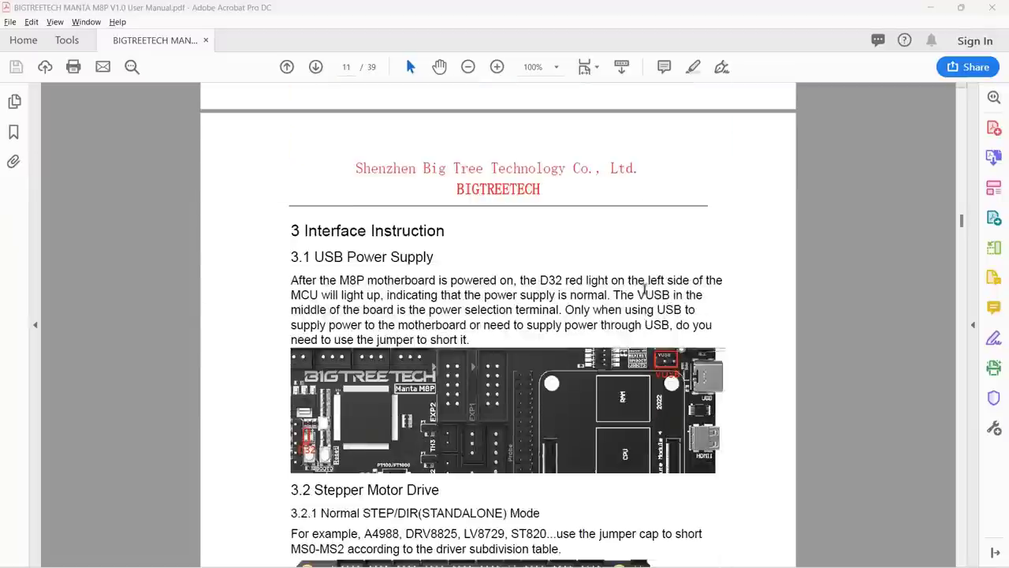
scroll(645, 292, "down", 10)
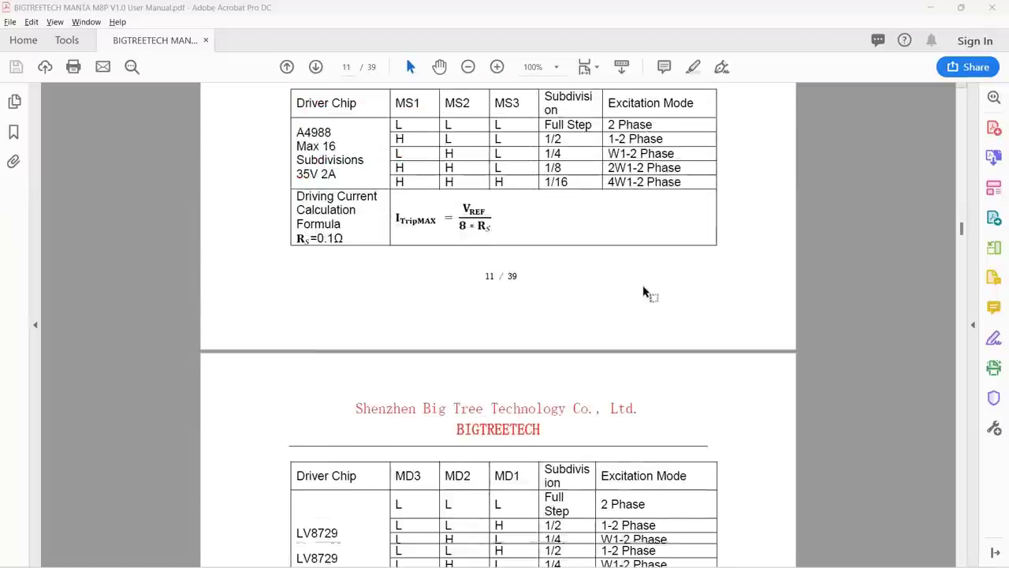
scroll(645, 292, "down", 10)
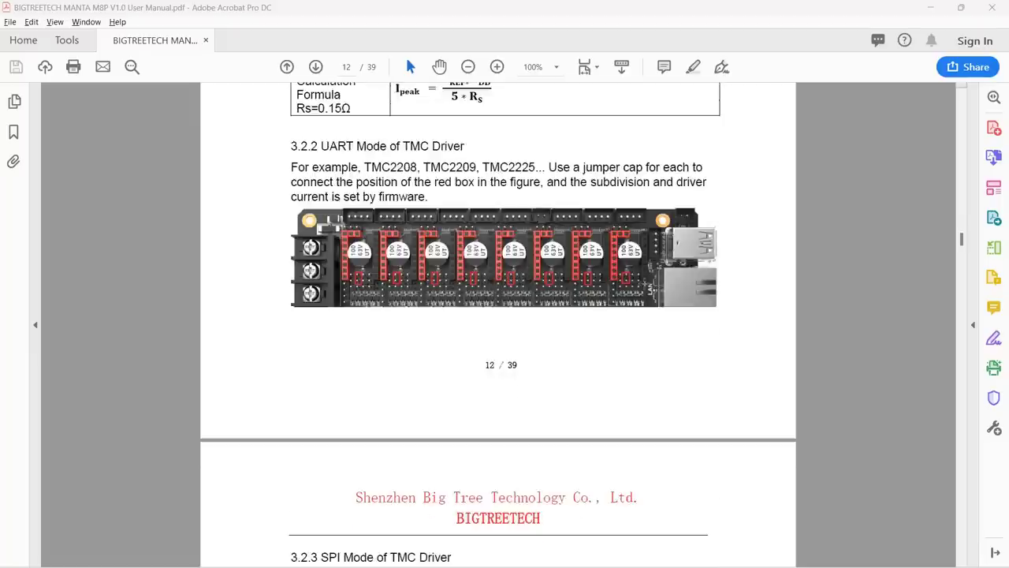